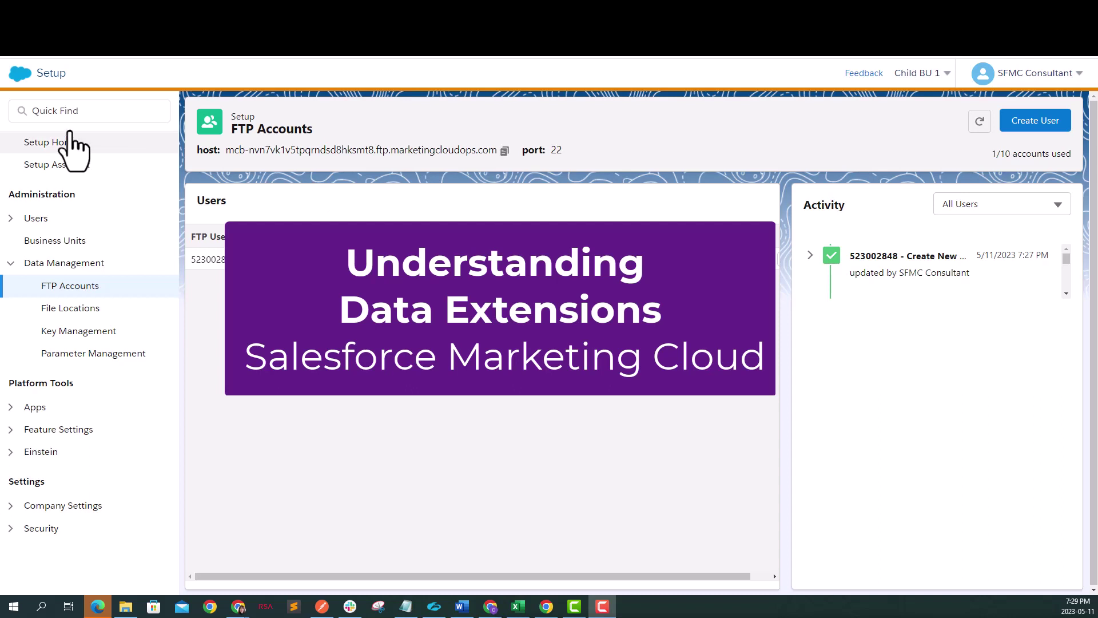
# Step: Switch from Setup to Email Studio through the app bar's Email Studio > Email entry
pyautogui.moveTo(17, 83)
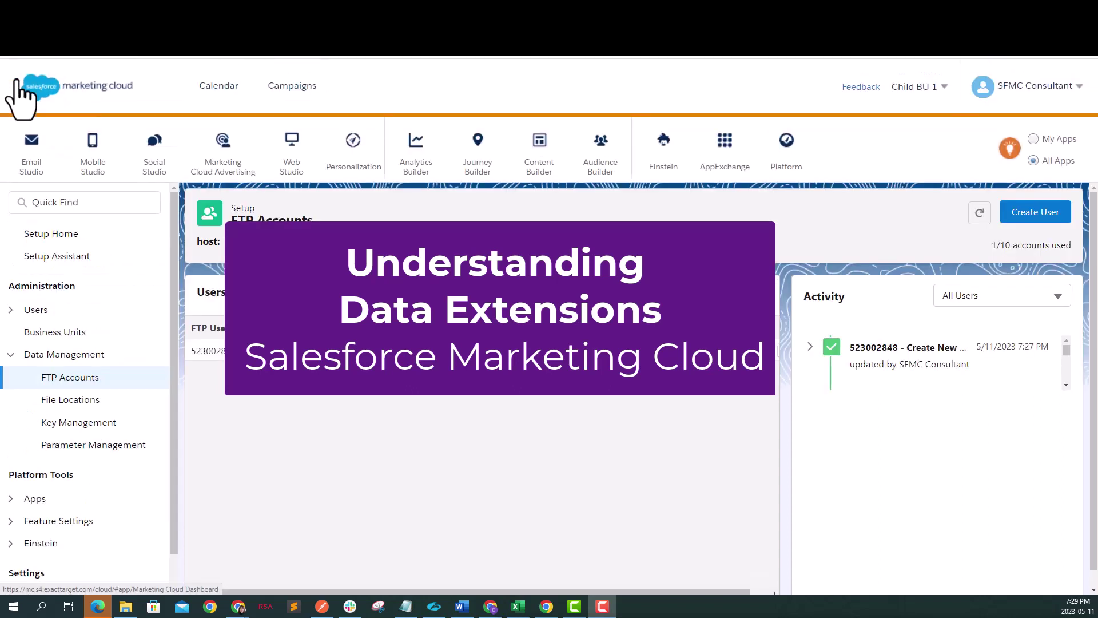
pyautogui.moveTo(30, 157)
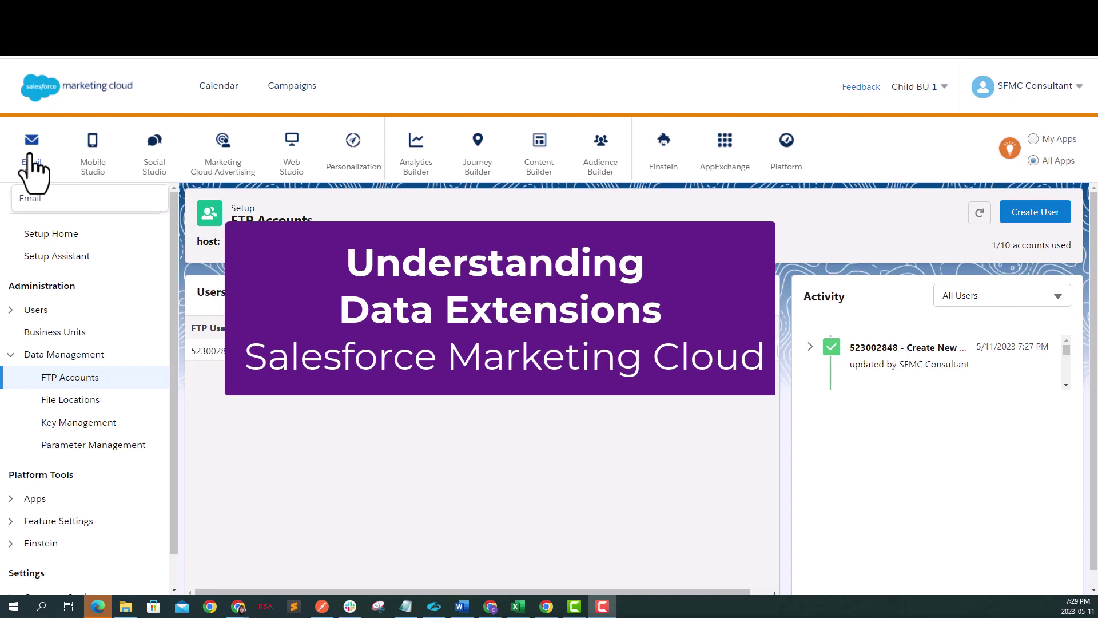
pyautogui.click(33, 198)
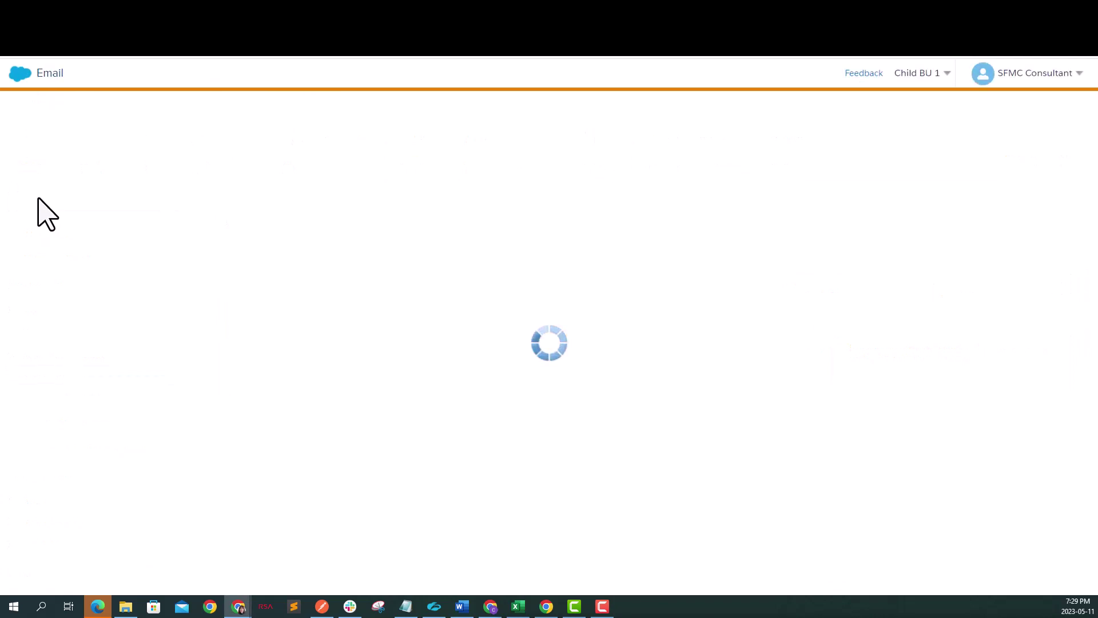
# Step: List the POC folder's data extensions (SFMC_DE_Test, SFMC_Test_Audience) under Subscribers > Data Extensions
pyautogui.click(249, 74)
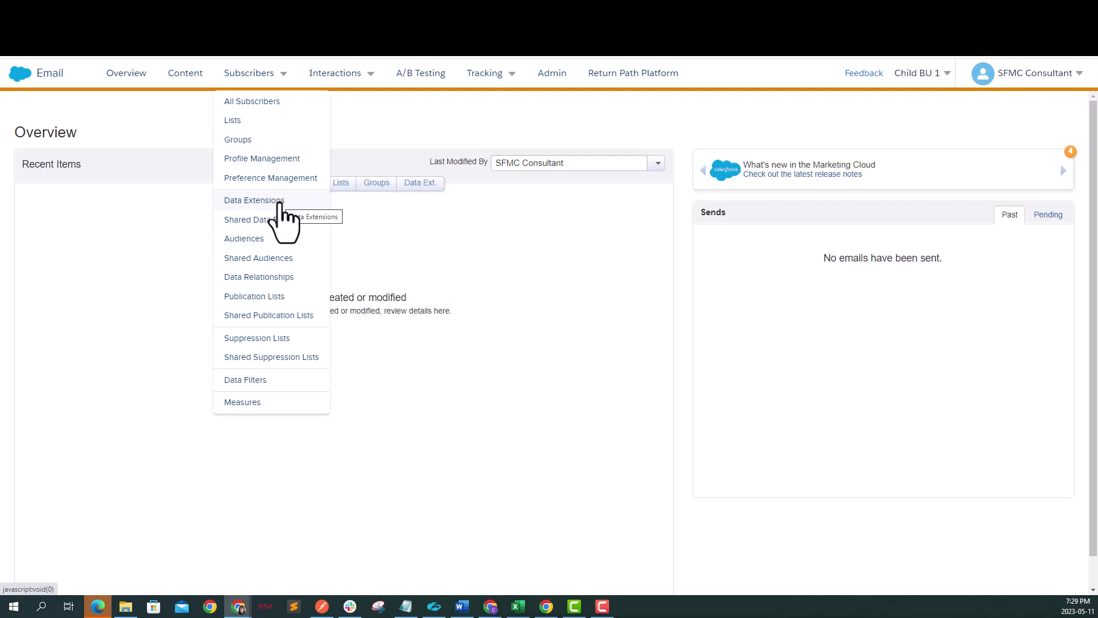
pyautogui.click(279, 202)
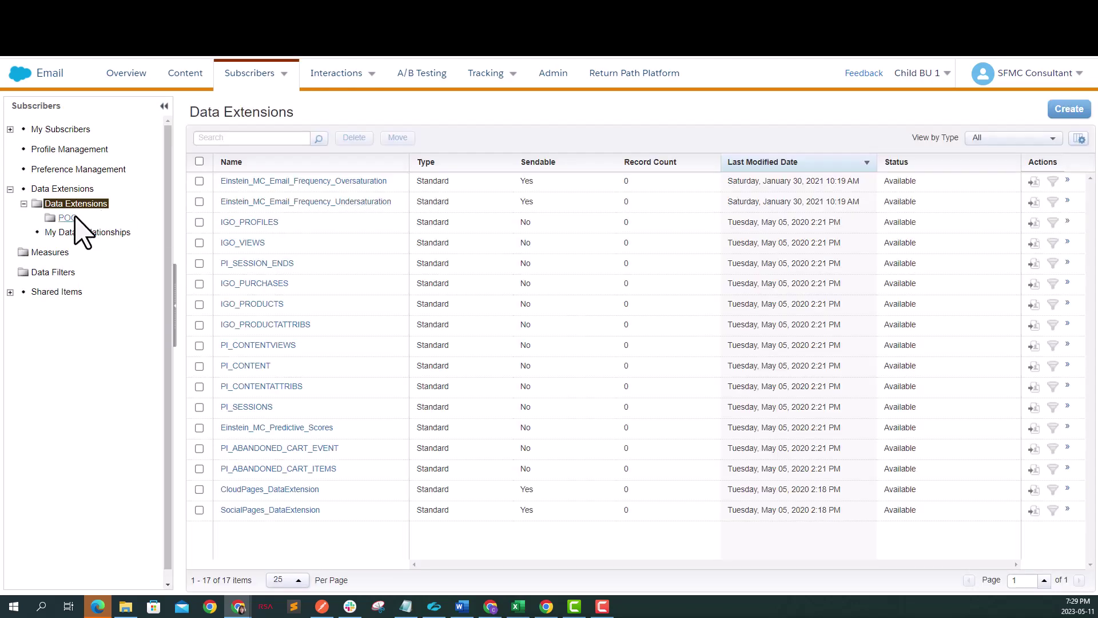
pyautogui.click(67, 218)
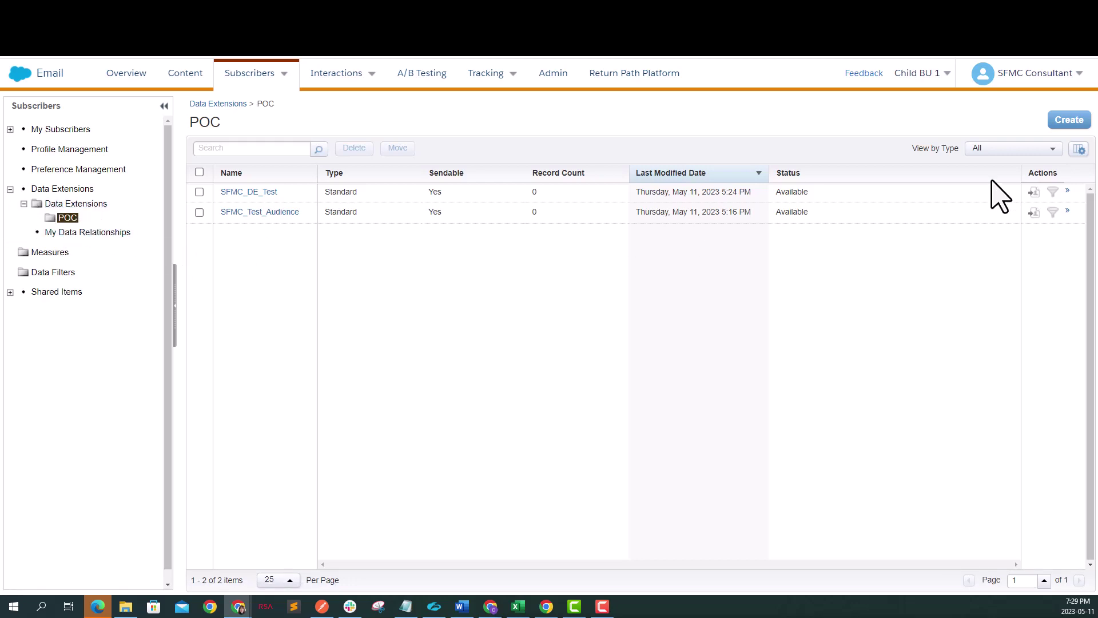
# Step: Start a new data extension with Standard Data Extension as the build method
pyautogui.click(1069, 120)
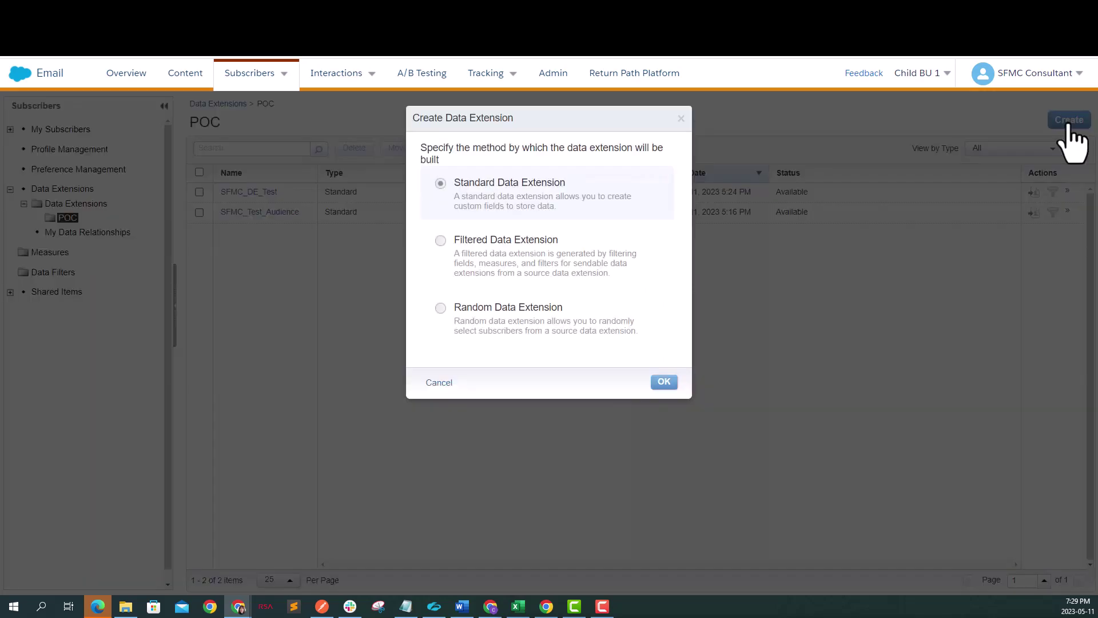
# Step: Create the data extension from new, named SFMC_POC_DE and marked sendable
pyautogui.click(663, 384)
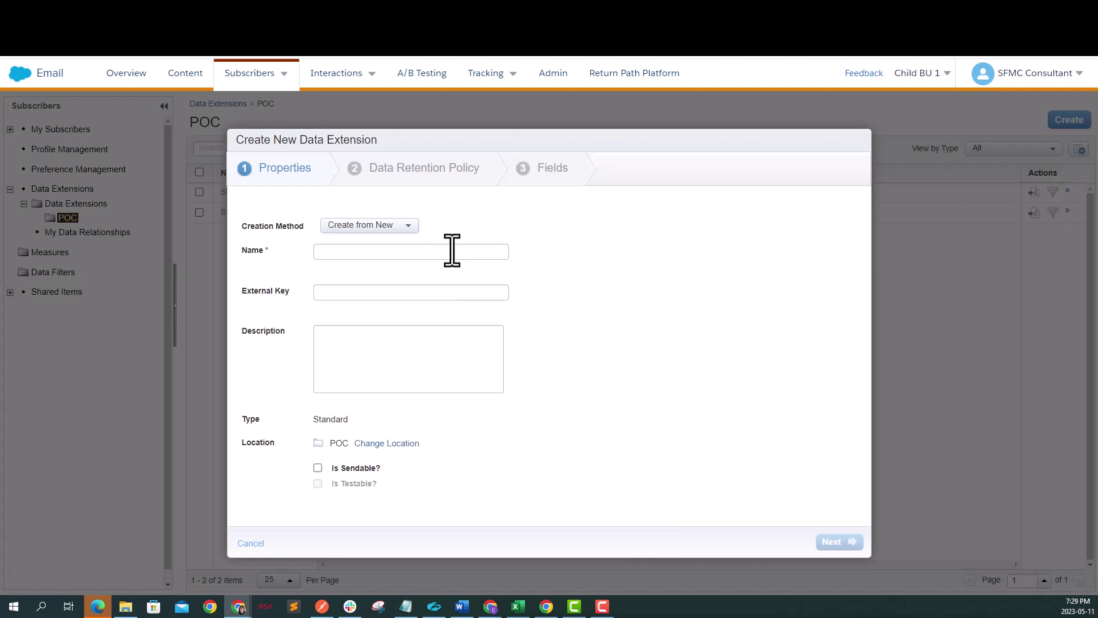
pyautogui.click(389, 226)
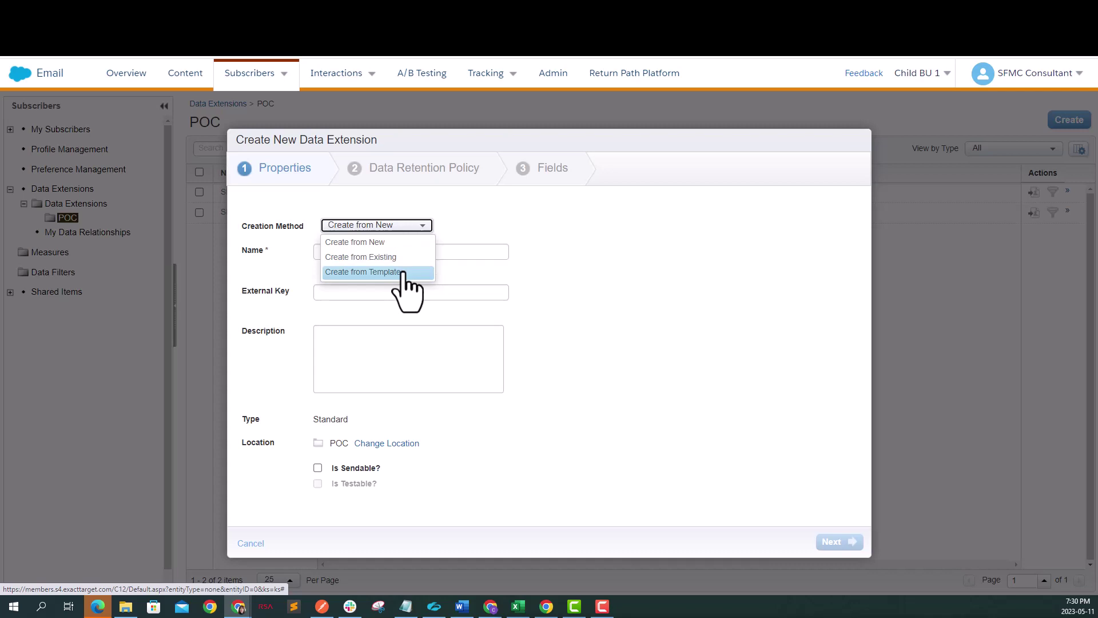
pyautogui.click(392, 242)
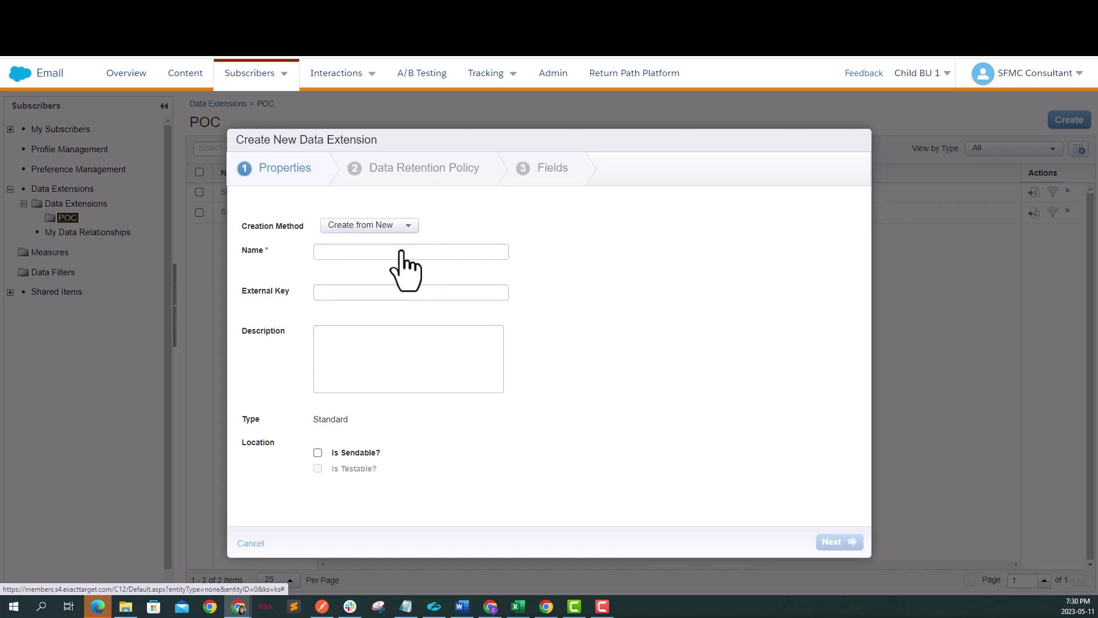
pyautogui.click(383, 252)
pyautogui.write('S')
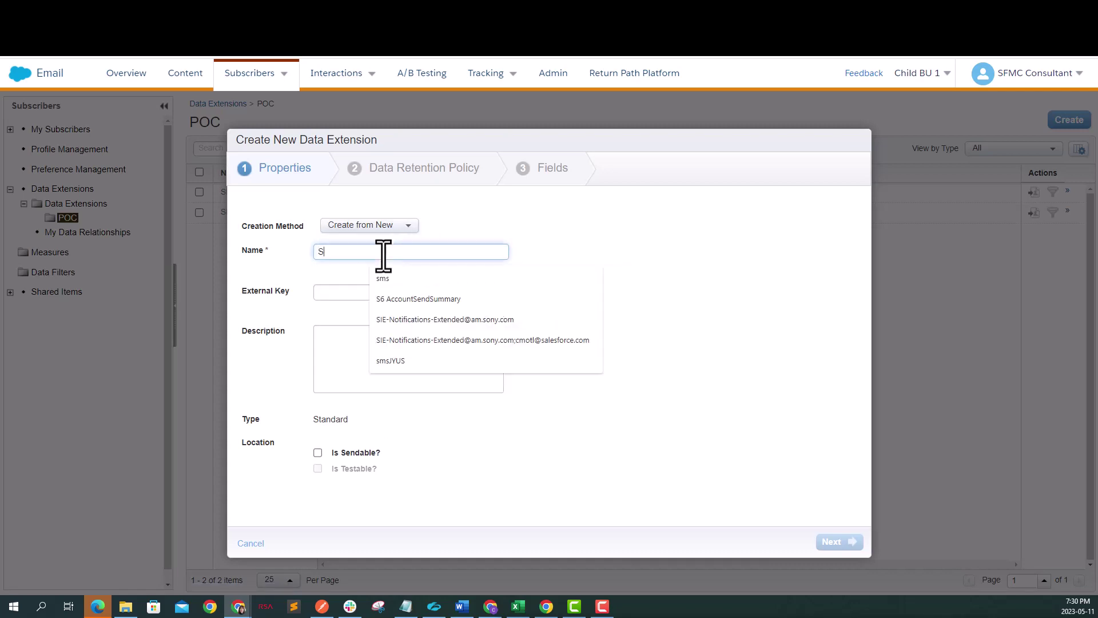
pyautogui.write('FMC_POC_DE')
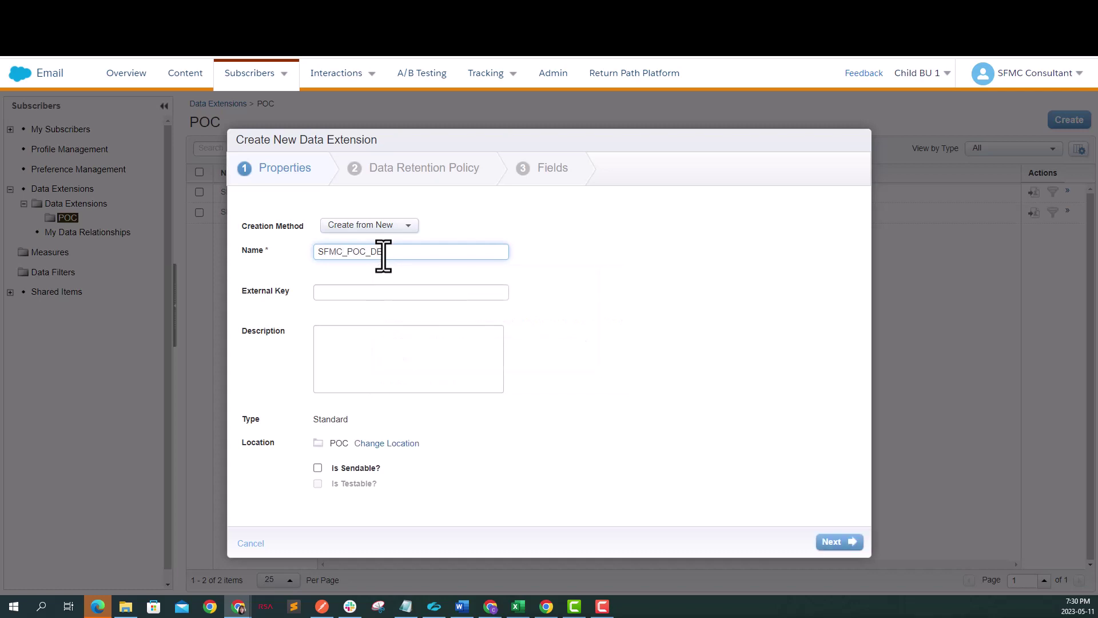
pyautogui.click(368, 292)
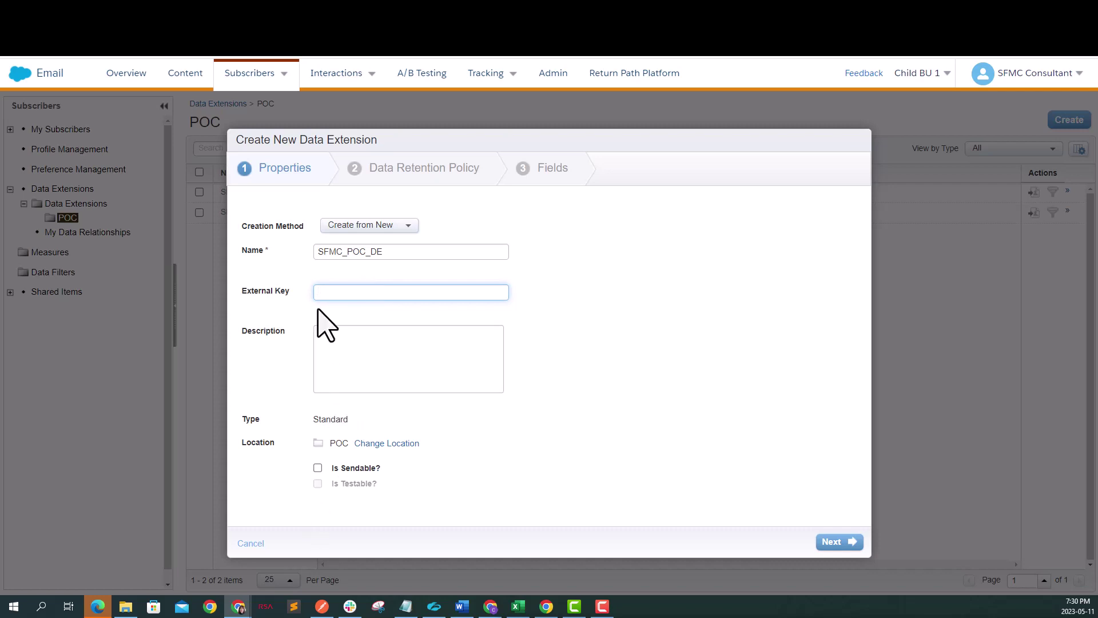
pyautogui.click(318, 468)
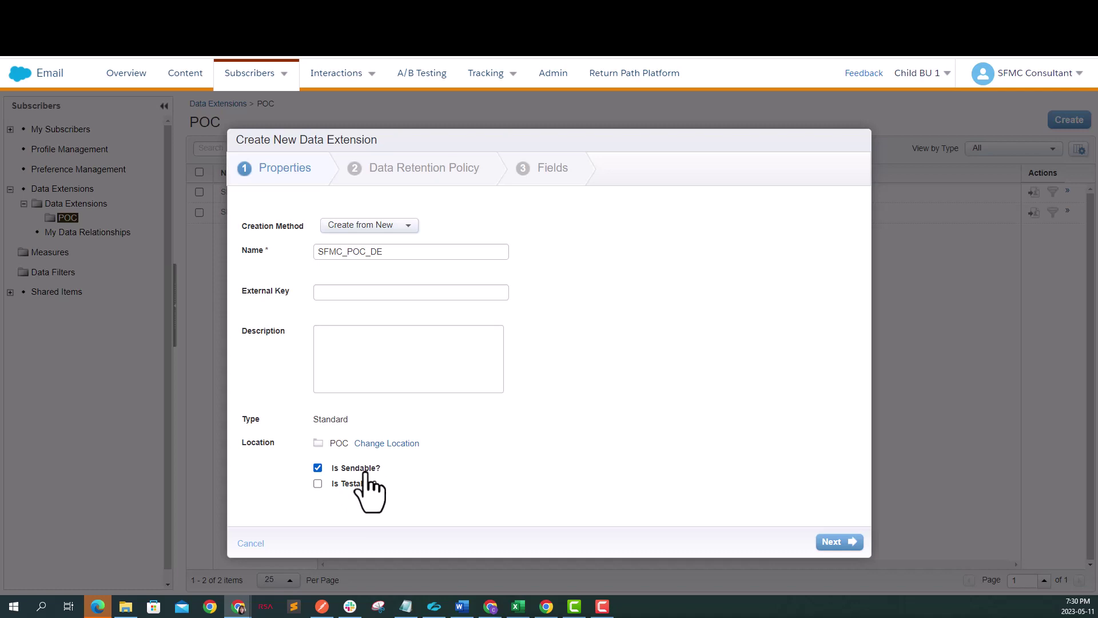
pyautogui.click(832, 542)
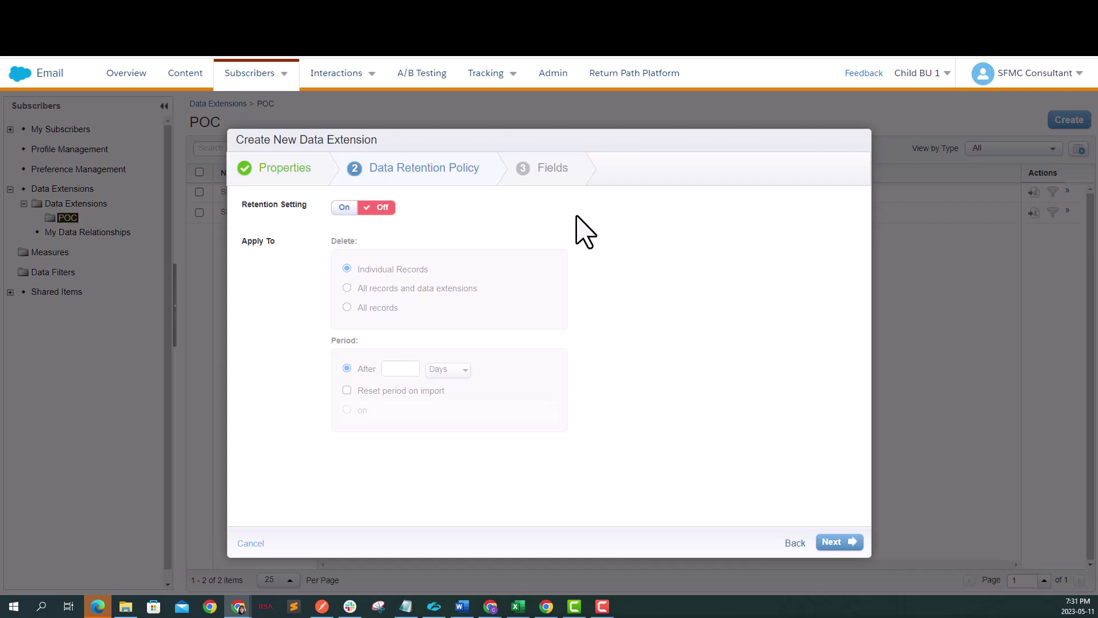
# Step: Leave the Retention Setting off and continue to the Fields step
pyautogui.click(343, 209)
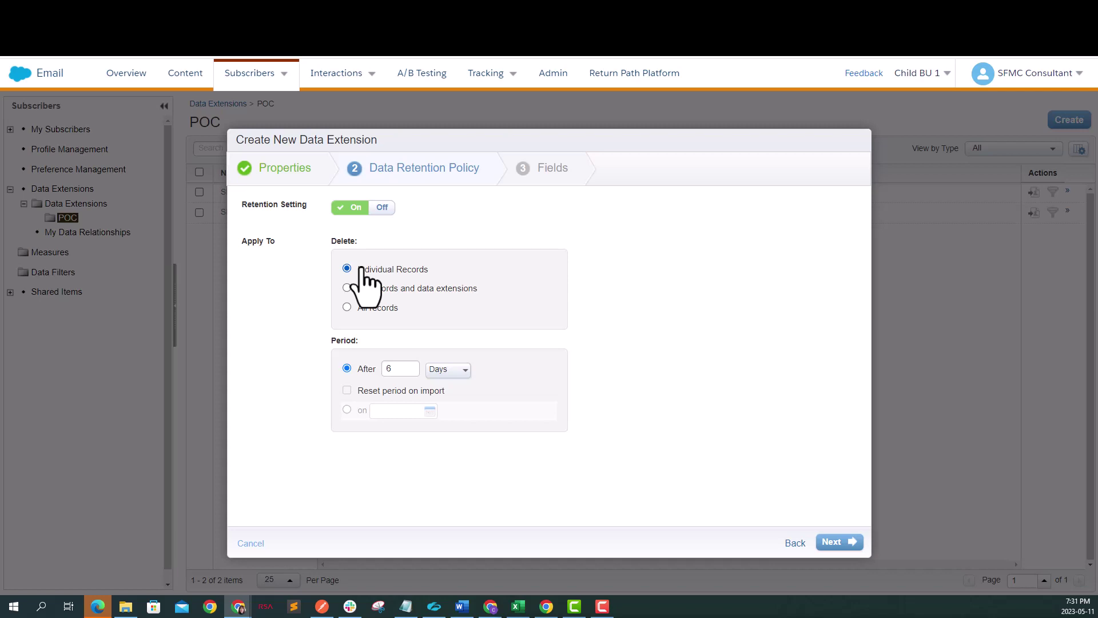
pyautogui.click(382, 208)
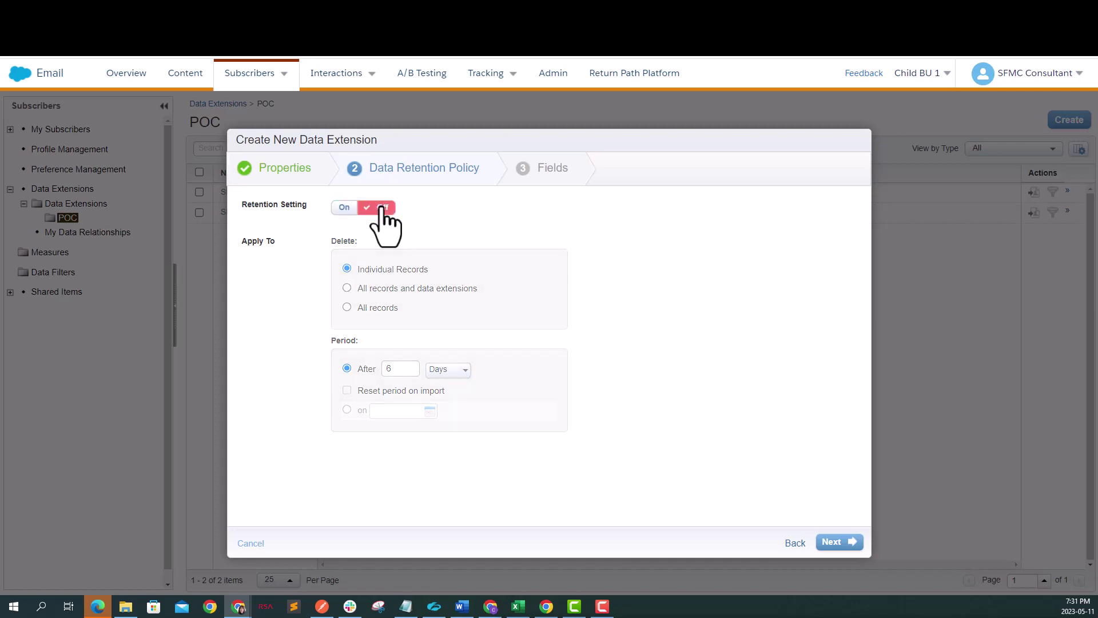
pyautogui.click(832, 542)
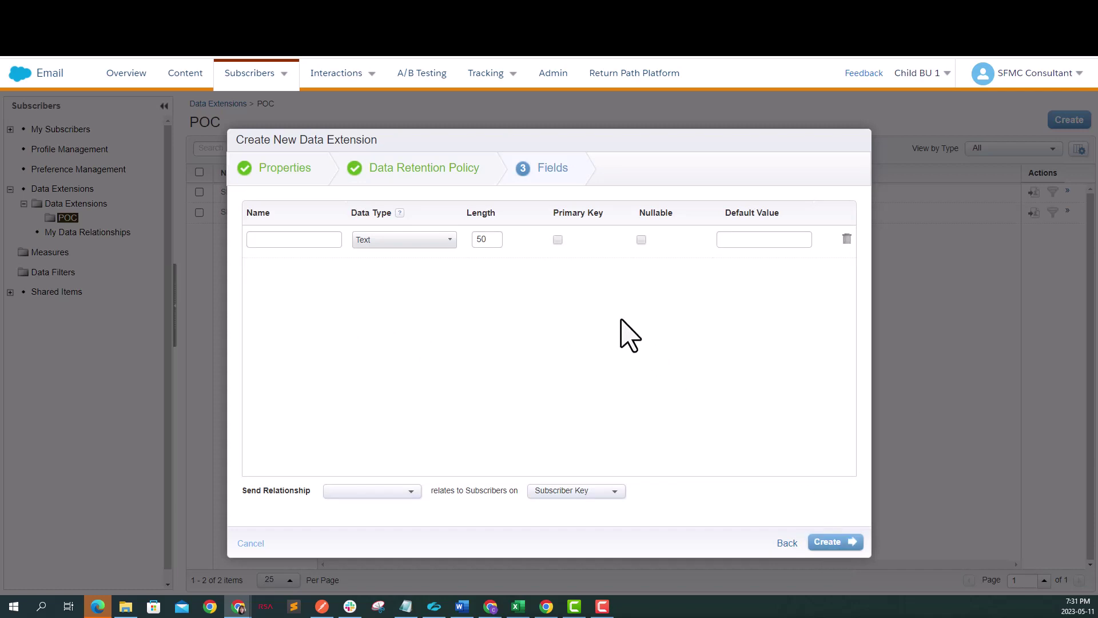
# Step: Add an Email field of type EmailAddress as the primary key
pyautogui.click(271, 240)
pyautogui.write('Em')
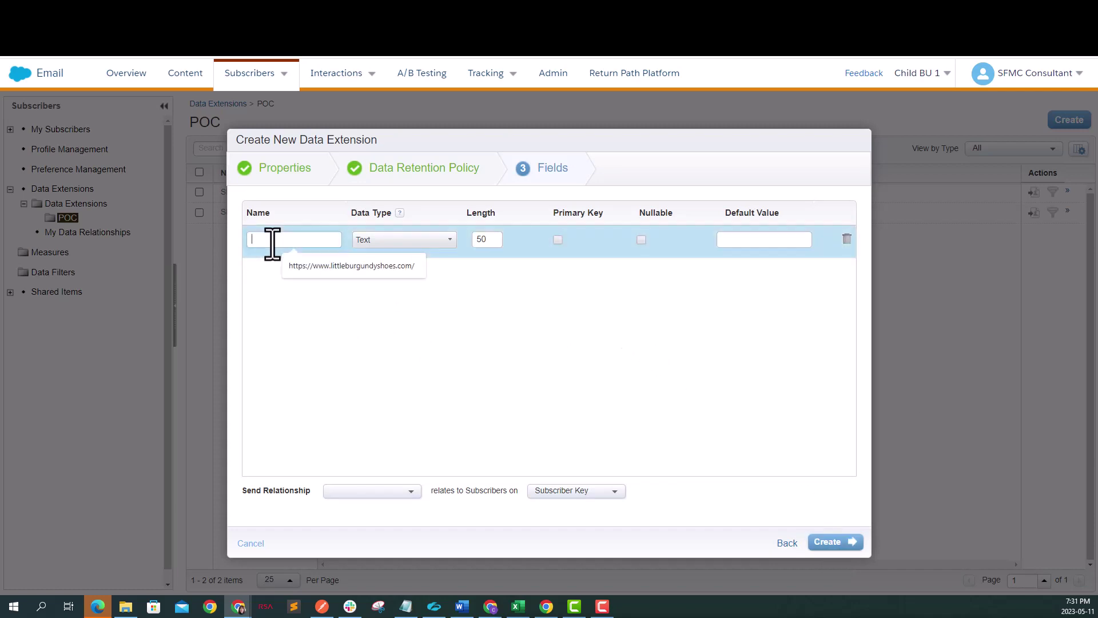
pyautogui.write('ail')
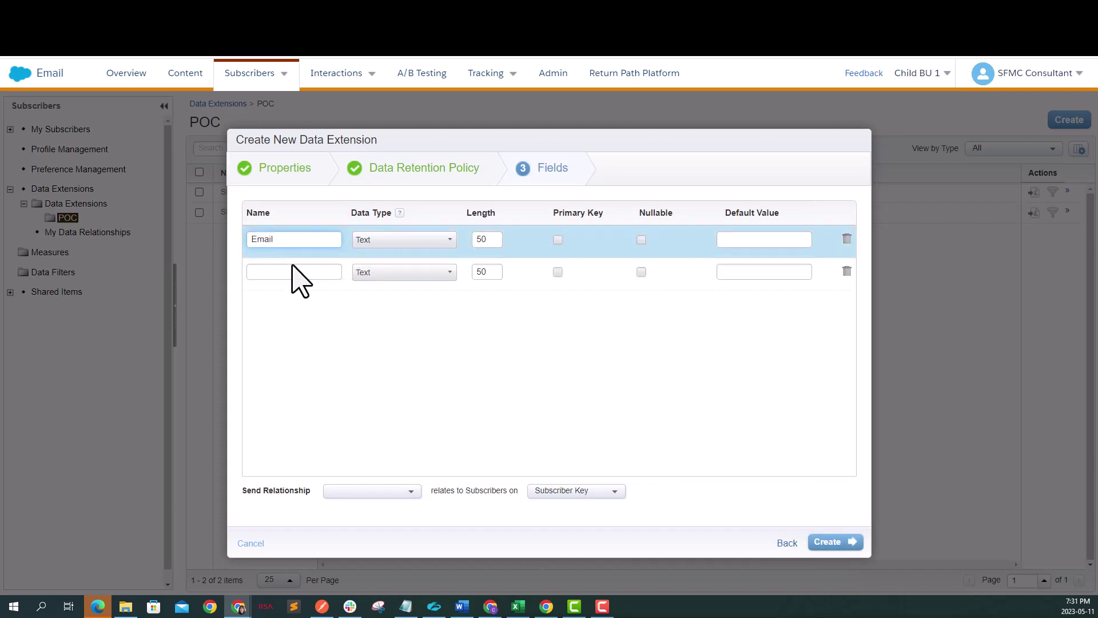
pyautogui.click(380, 240)
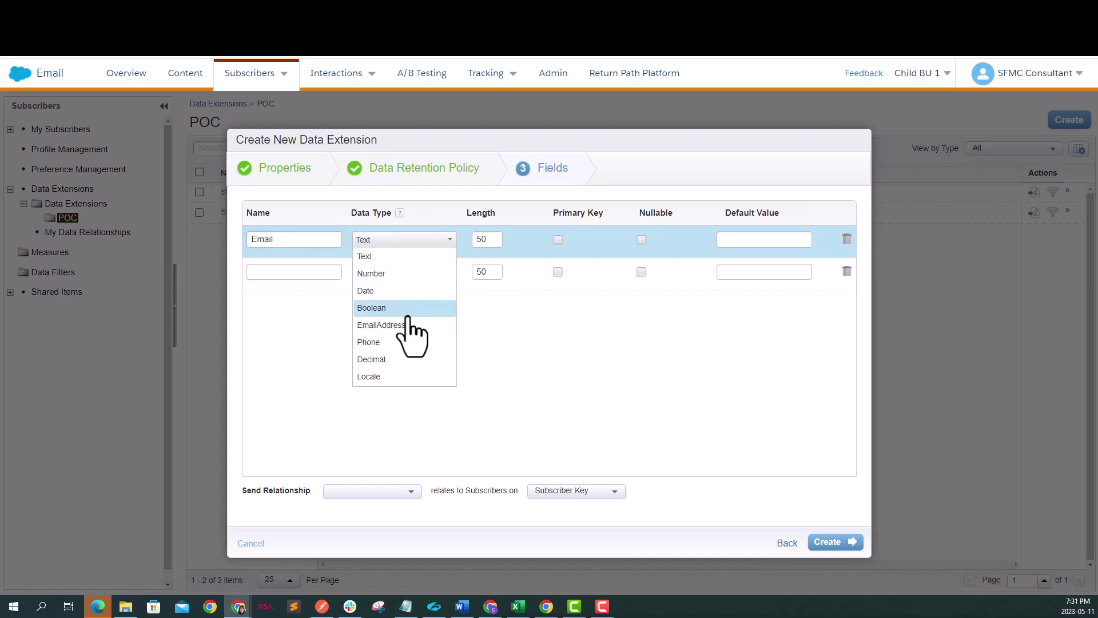
pyautogui.click(408, 325)
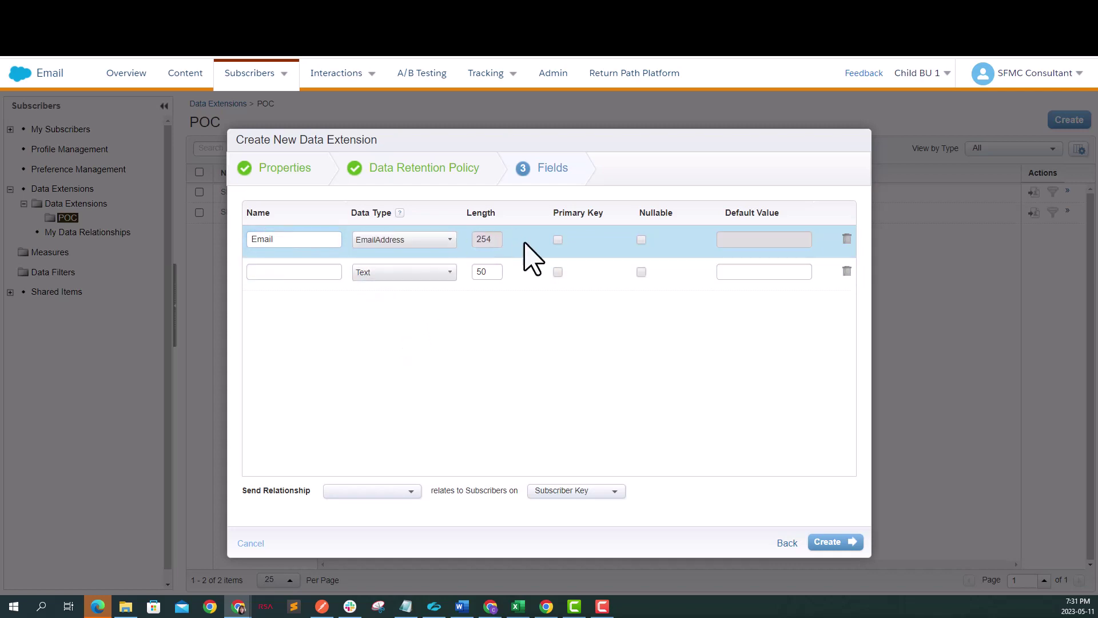
pyautogui.click(558, 240)
# Step: Add nullable First Name and Last Name text fields
pyautogui.click(312, 272)
pyautogui.write('First Name')
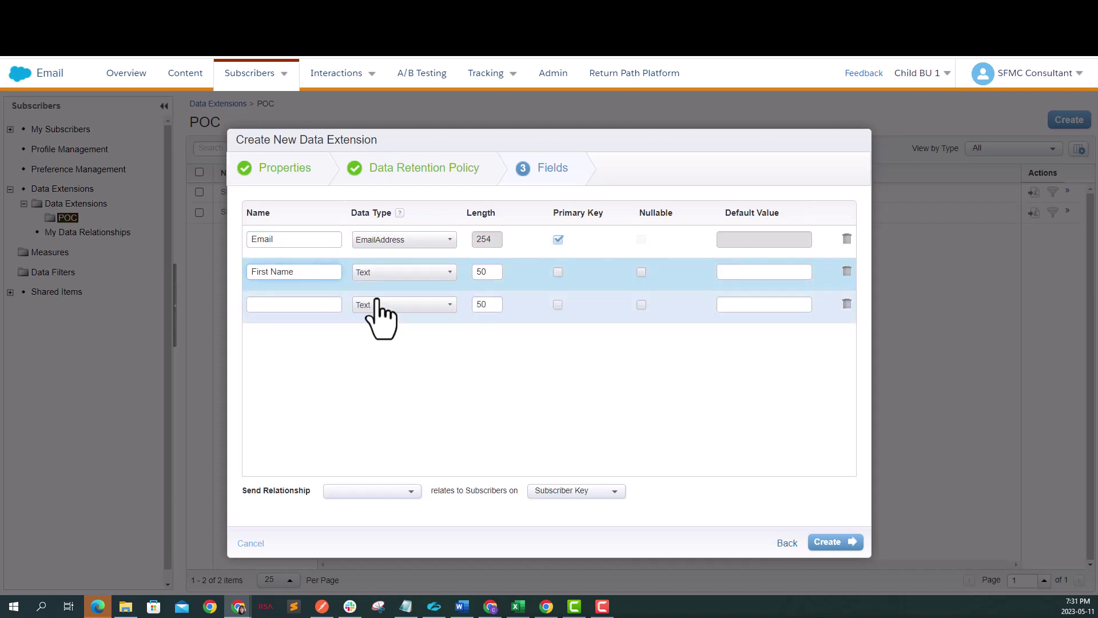
pyautogui.click(331, 305)
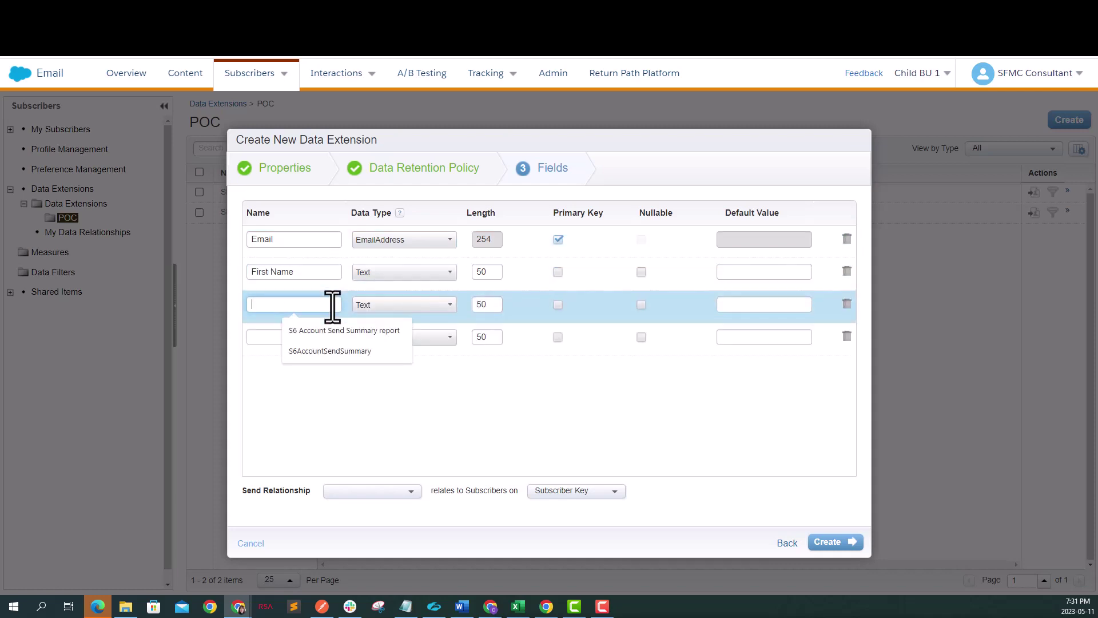
pyautogui.write('Last Name')
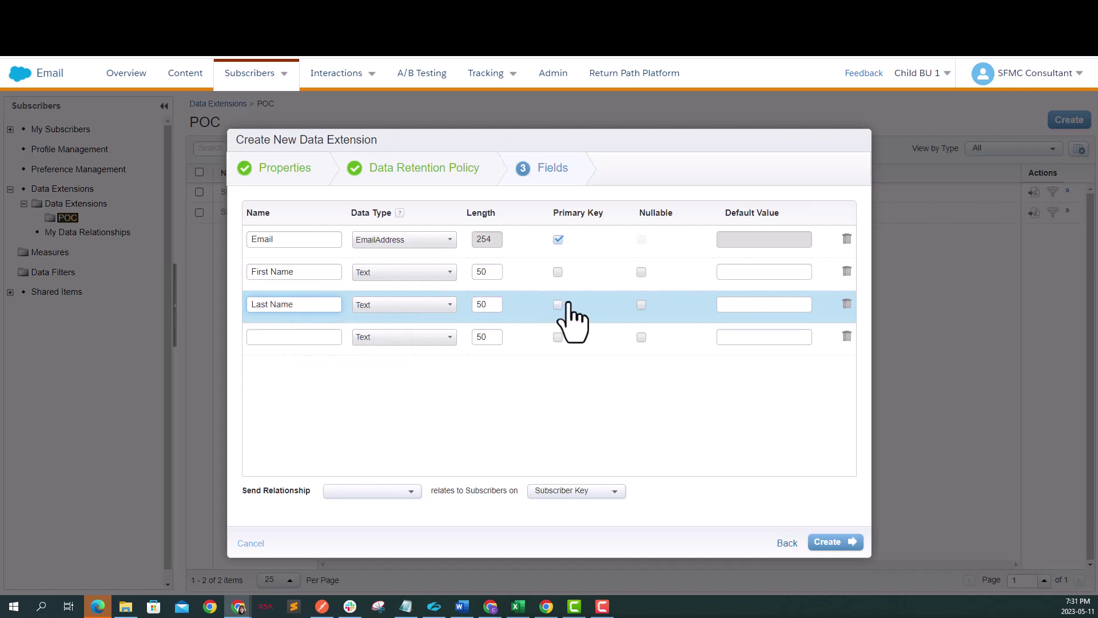
pyautogui.click(641, 272)
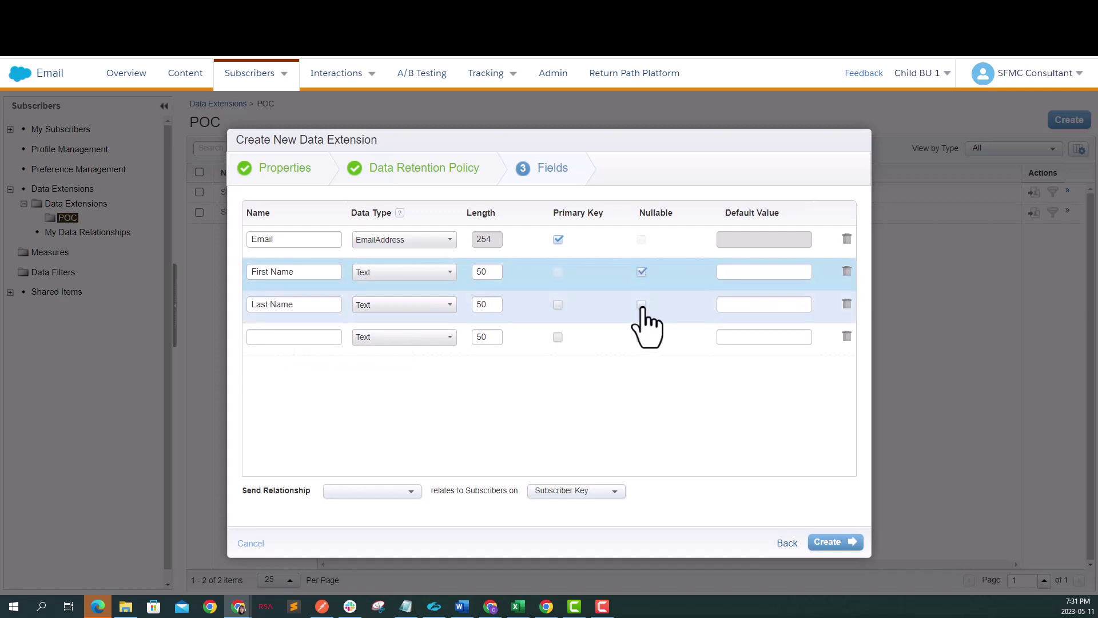
pyautogui.click(641, 304)
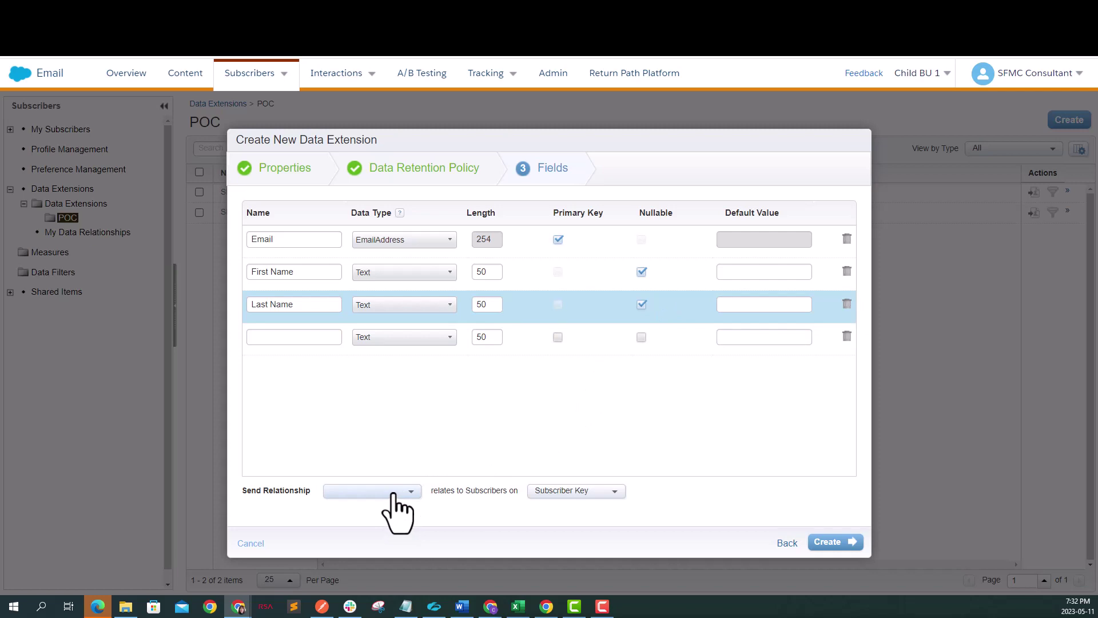
# Step: Set Send Relationship to Email, create SFMC_POC_DE, and view its 0-item Records tab
pyautogui.click(393, 493)
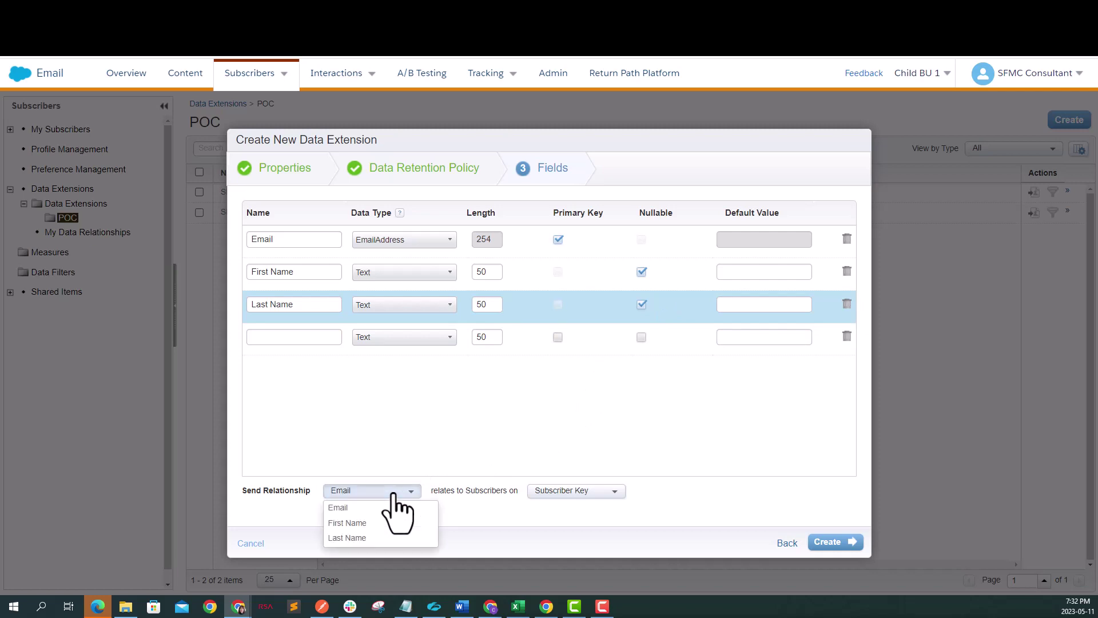
pyautogui.click(386, 504)
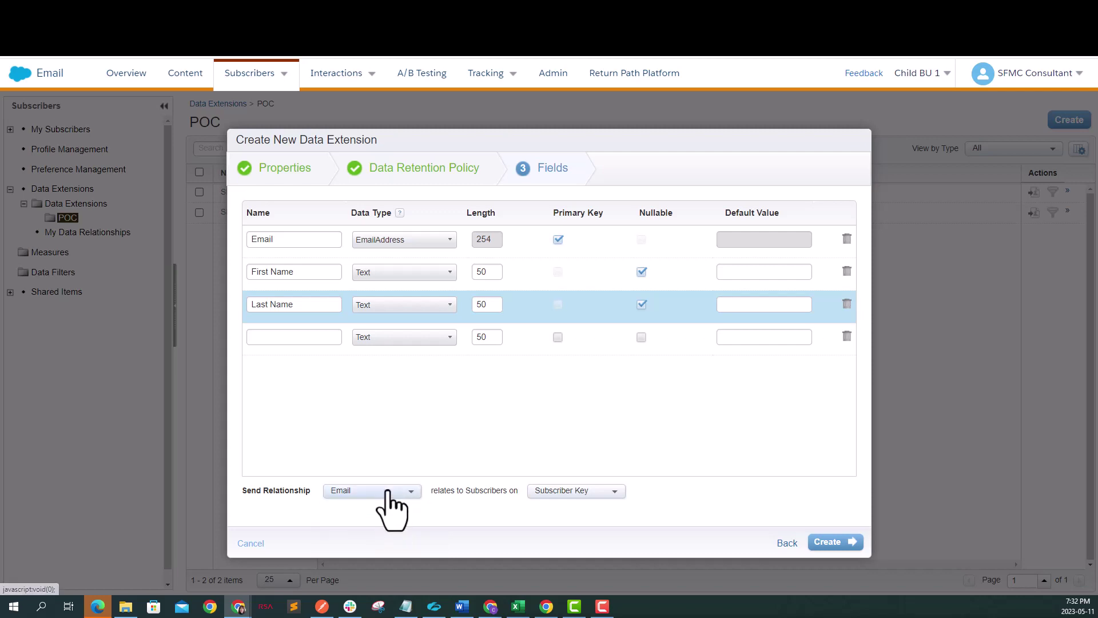
pyautogui.click(834, 542)
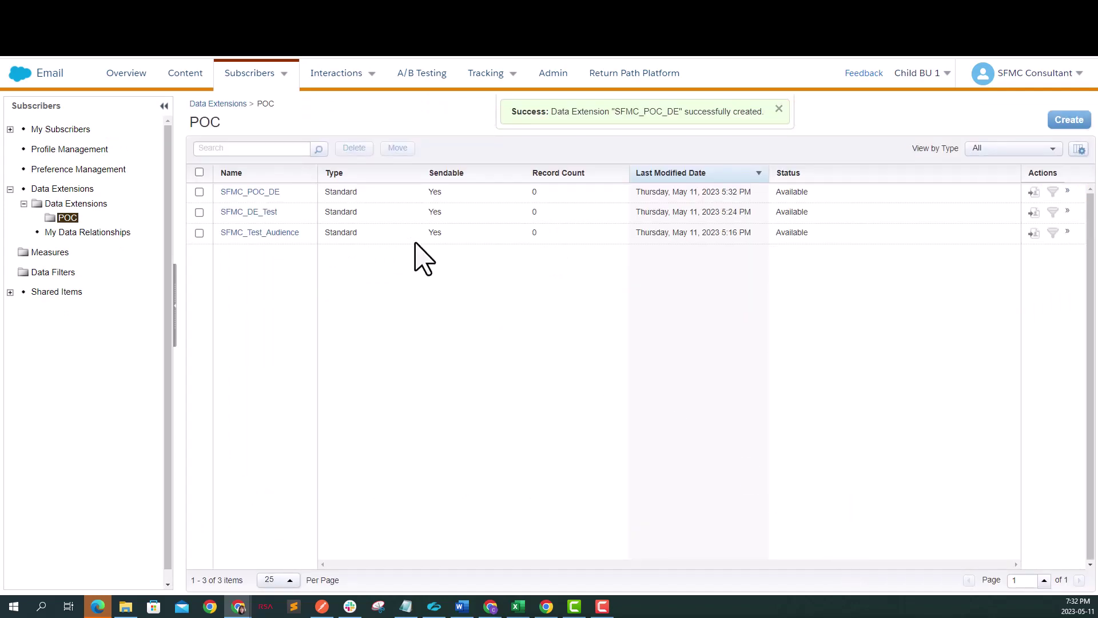
pyautogui.click(250, 193)
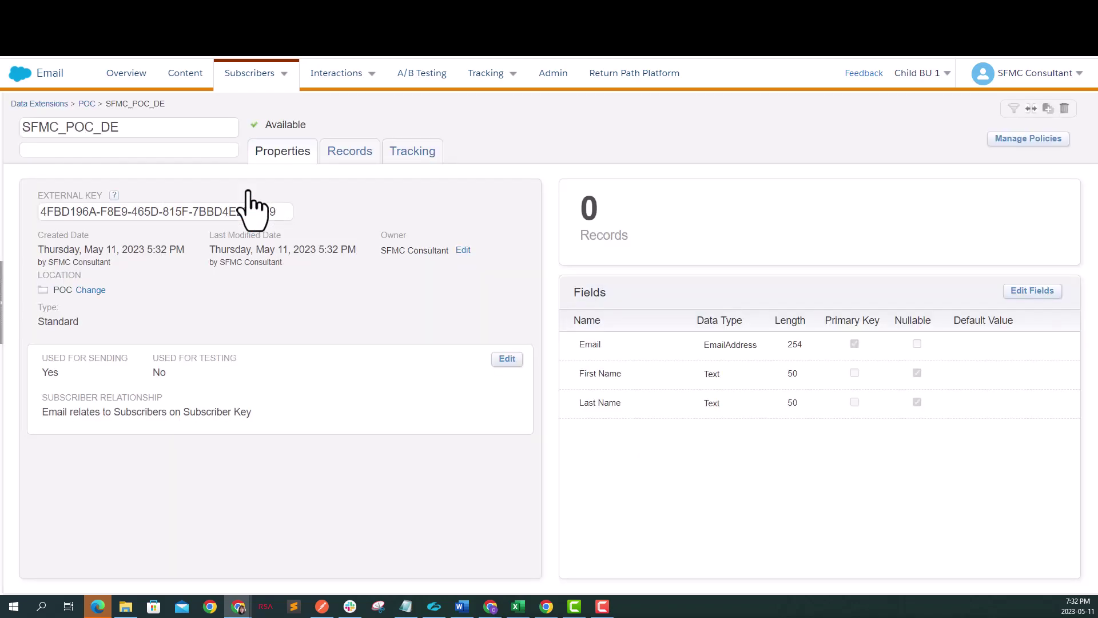
pyautogui.click(353, 155)
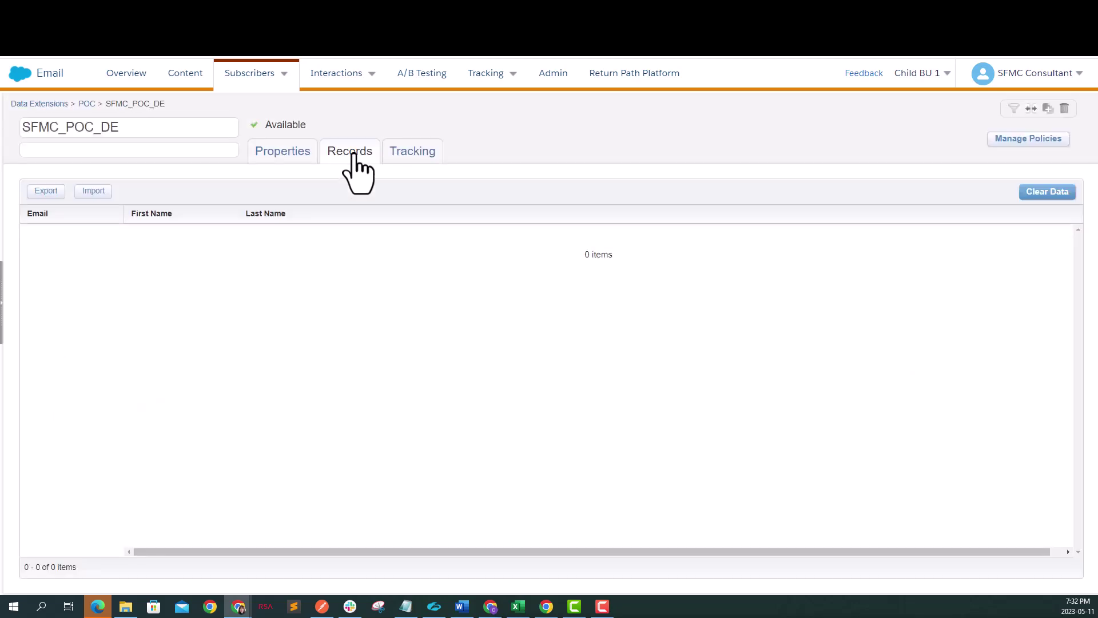
# Step: Pick DE_POC.csv for import, comma-delimited, with the import type set to Overwrite
pyautogui.click(100, 191)
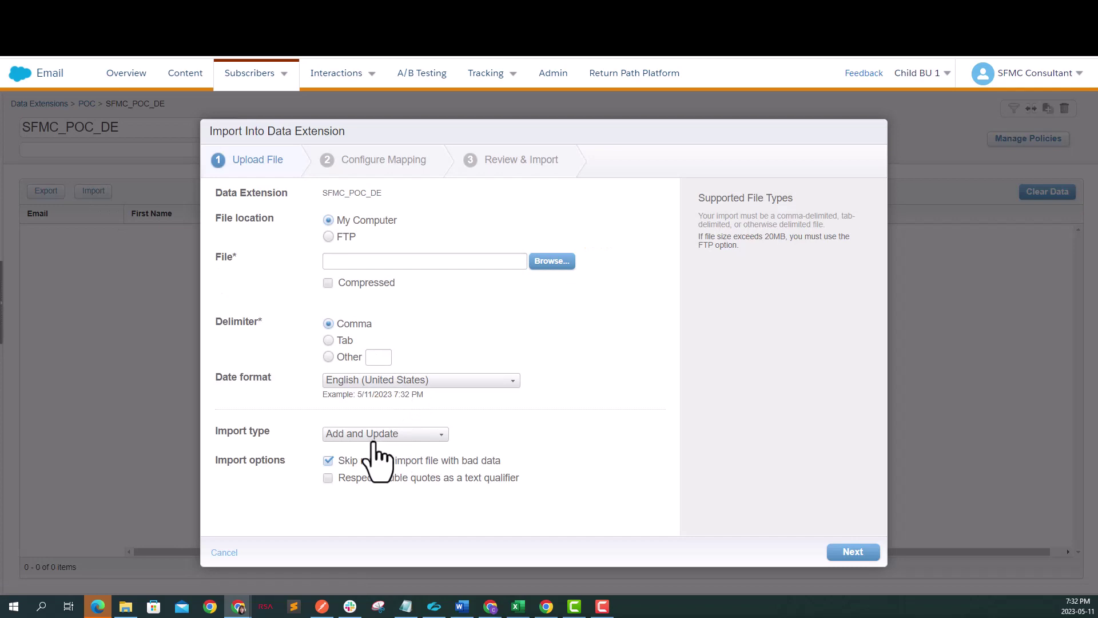
pyautogui.click(564, 264)
pyautogui.press('Escape')
pyautogui.click(435, 434)
pyautogui.click(403, 501)
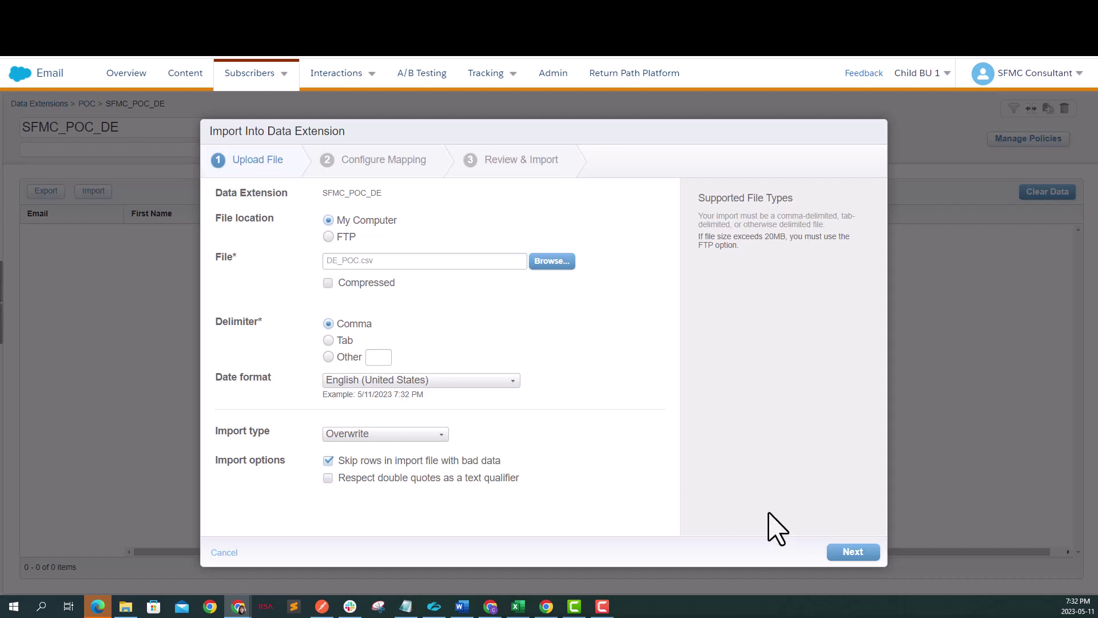
# Step: Keep the column mapping as Map by Header Row and advance to Review & Import
pyautogui.click(852, 552)
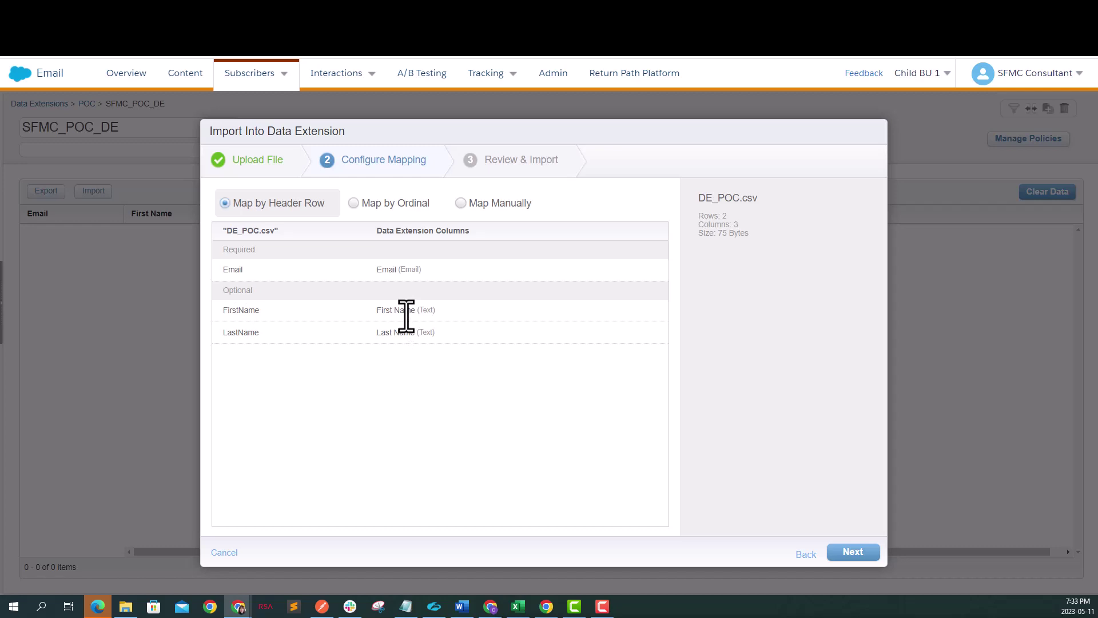
pyautogui.click(465, 205)
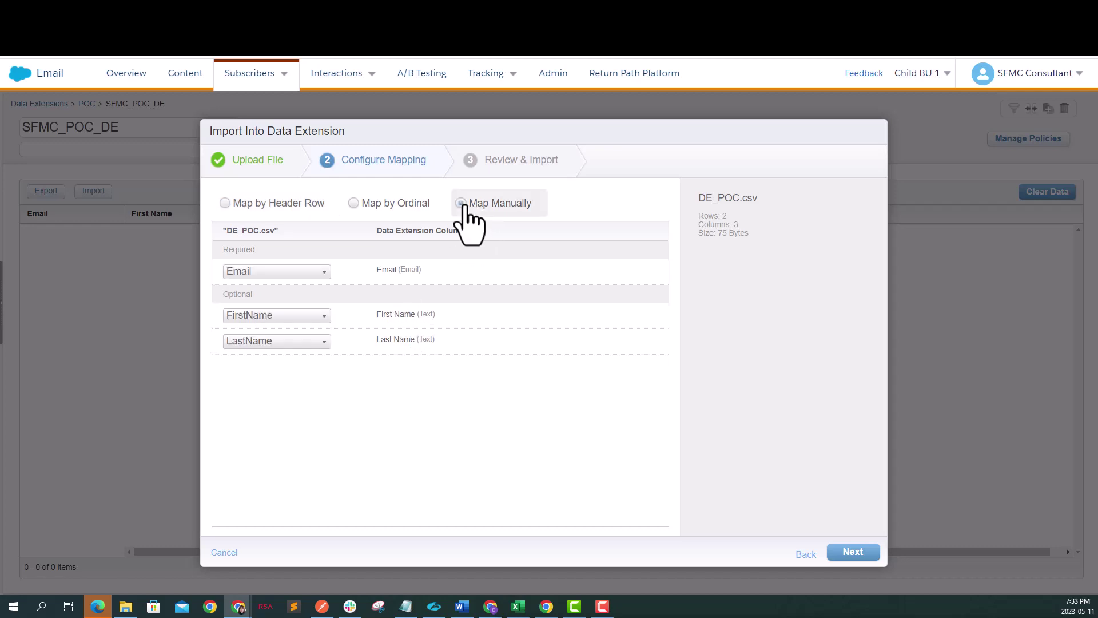
pyautogui.click(293, 322)
pyautogui.click(294, 321)
pyautogui.click(251, 204)
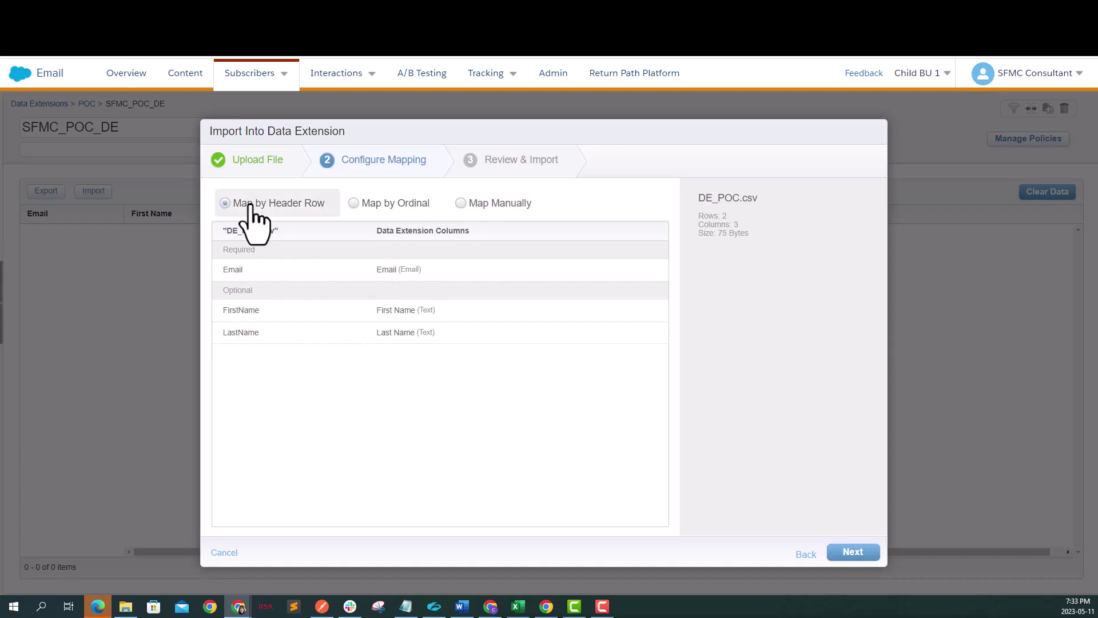
pyautogui.click(861, 553)
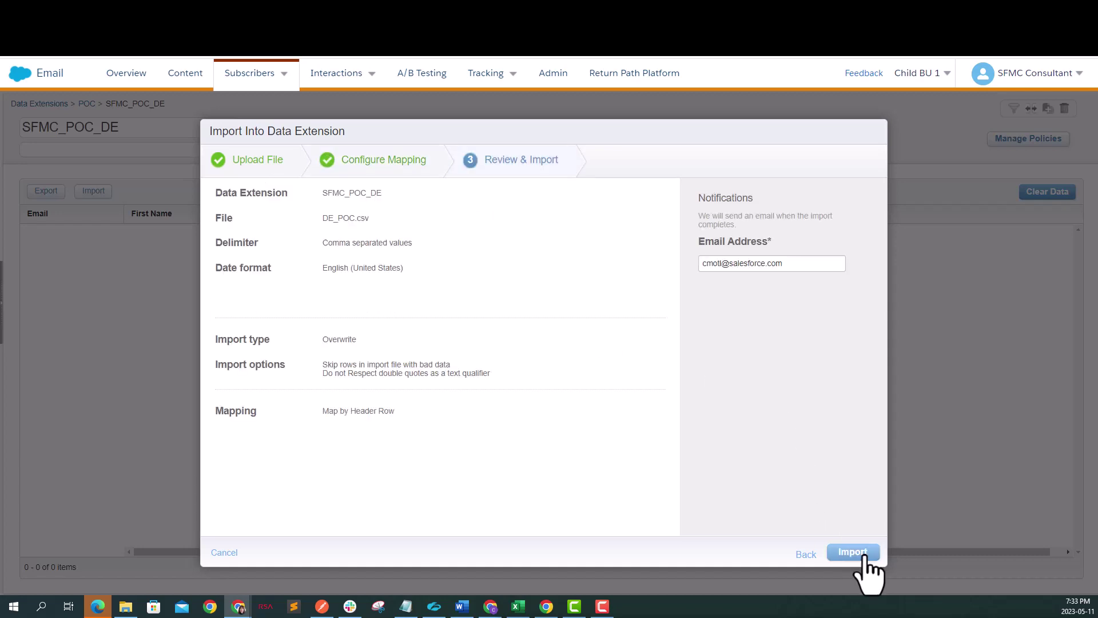
# Step: Start the DE_POC.csv import and dismiss the 'Import successfully started' notice
pyautogui.click(864, 554)
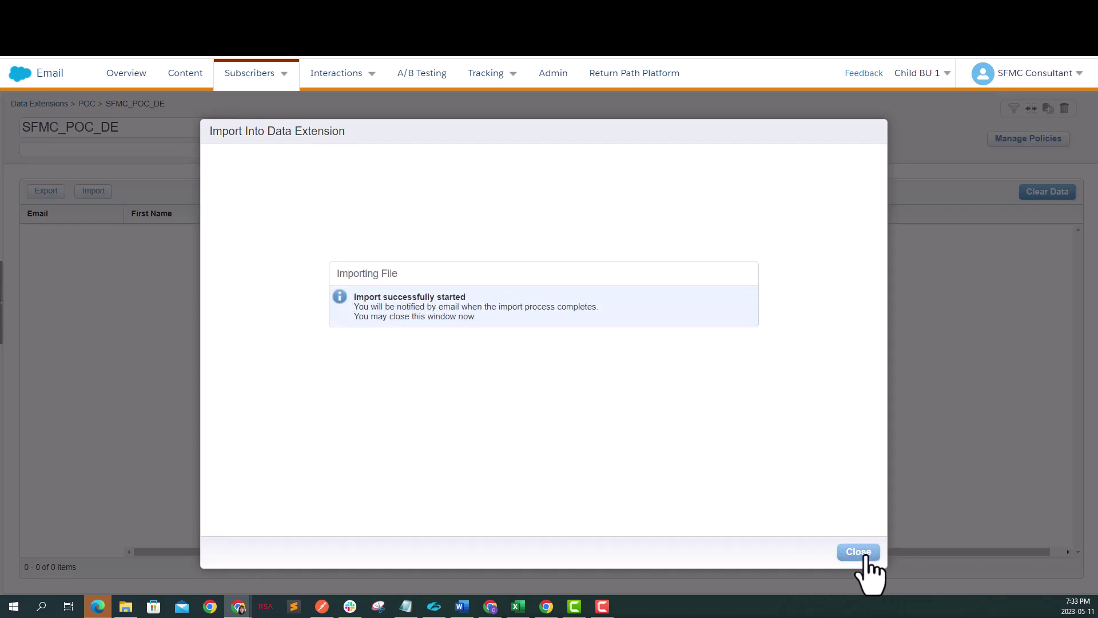
pyautogui.click(861, 552)
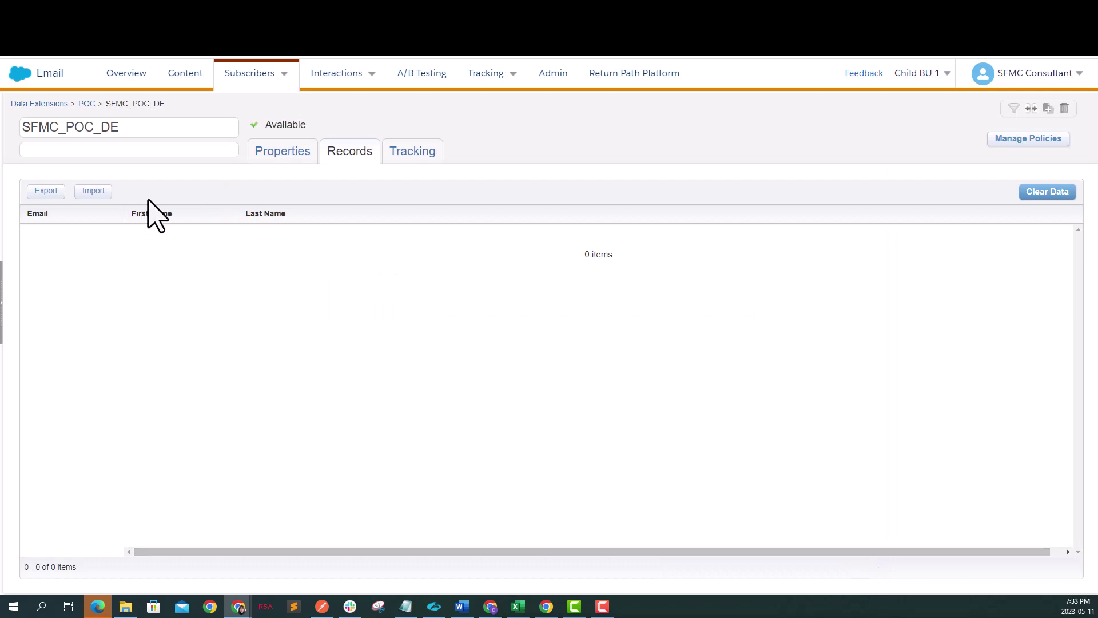
# Step: Return to the POC folder, view SFMC_POC_DE's Records tab showing 2 imported rows, and zoom in
pyautogui.click(87, 105)
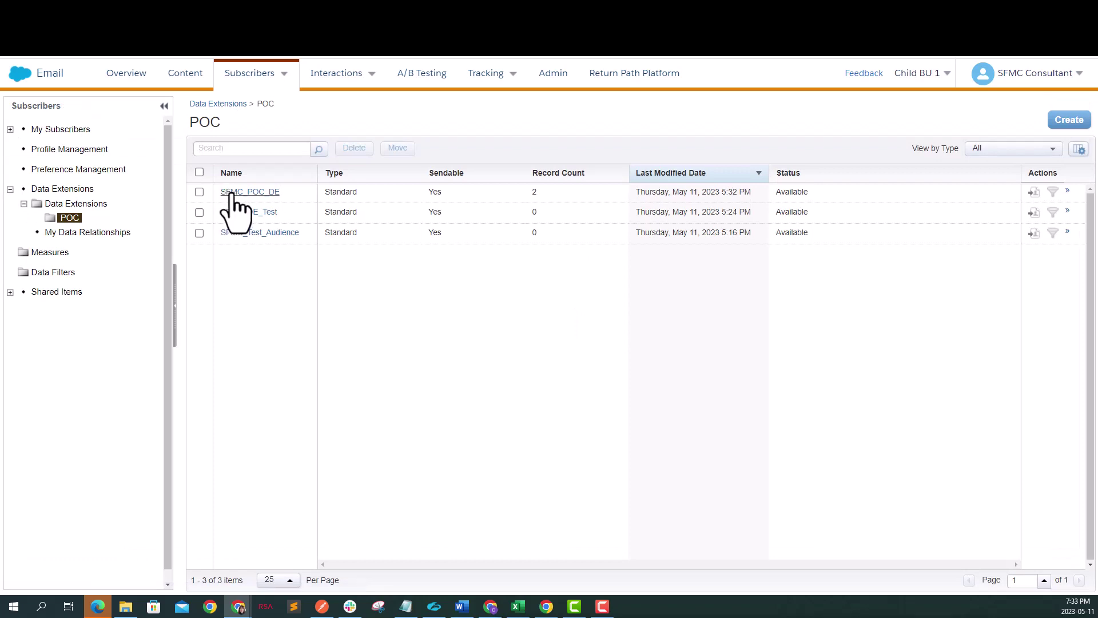
pyautogui.click(239, 195)
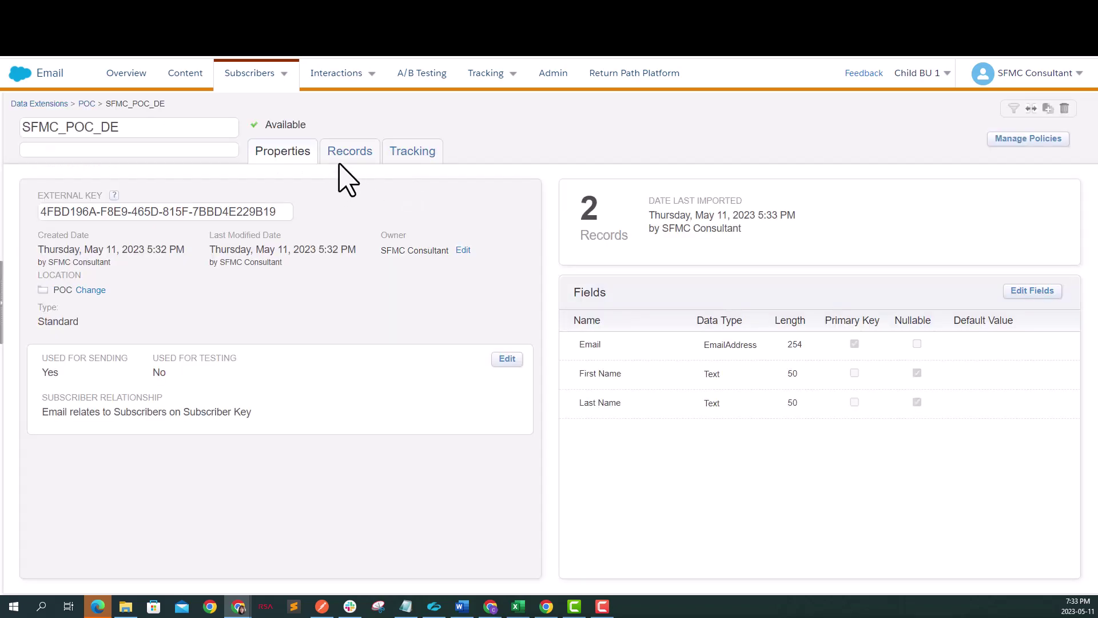
pyautogui.click(349, 156)
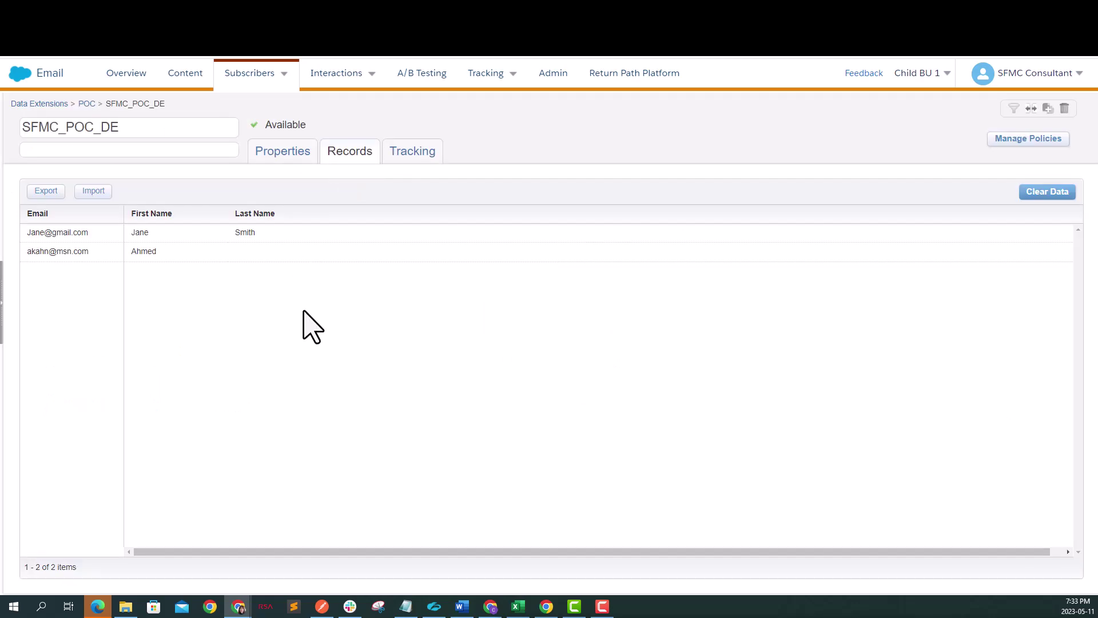
pyautogui.hotkey('ctrl', '+')
pyautogui.hotkey('ctrl', '+')
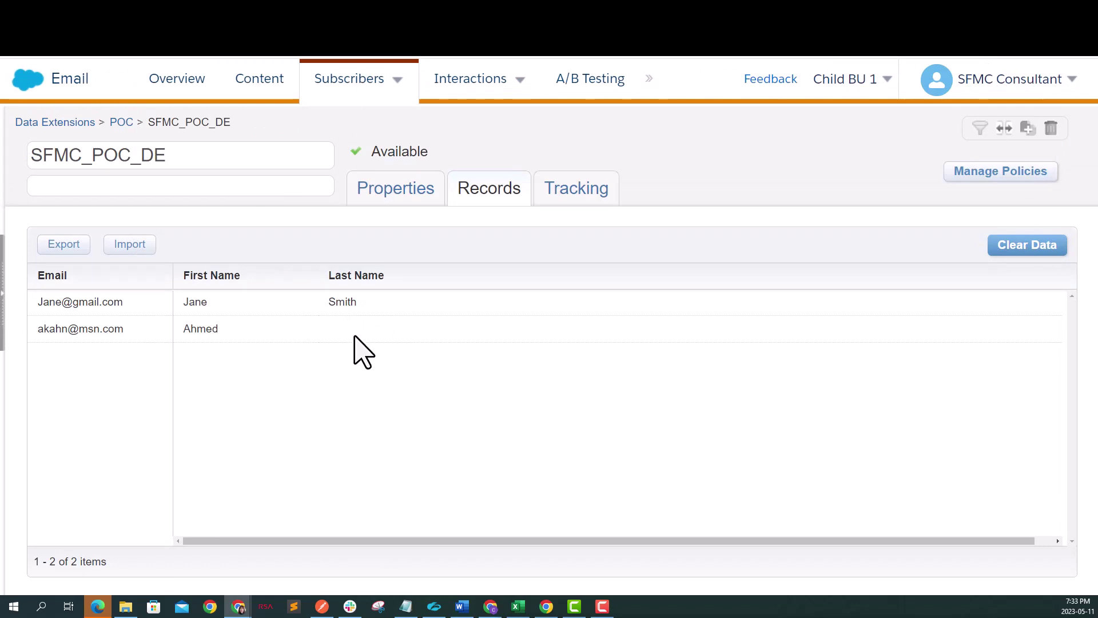
# Step: Open Contact Builder from the Audience Builder menu under the Marketing Cloud logo
pyautogui.moveTo(34, 96)
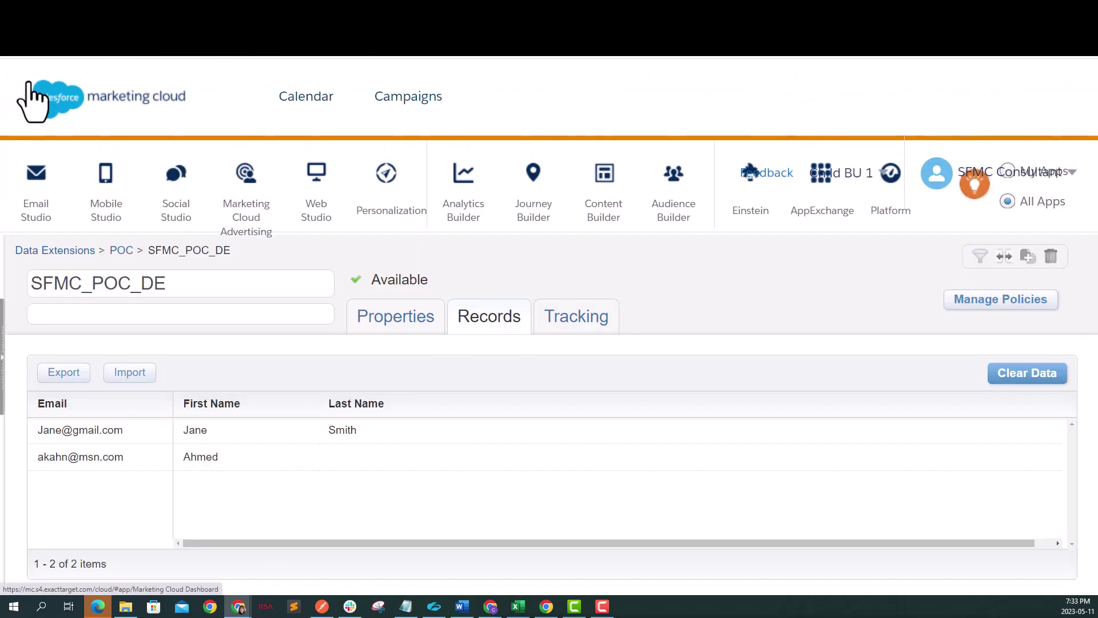
pyautogui.moveTo(659, 207)
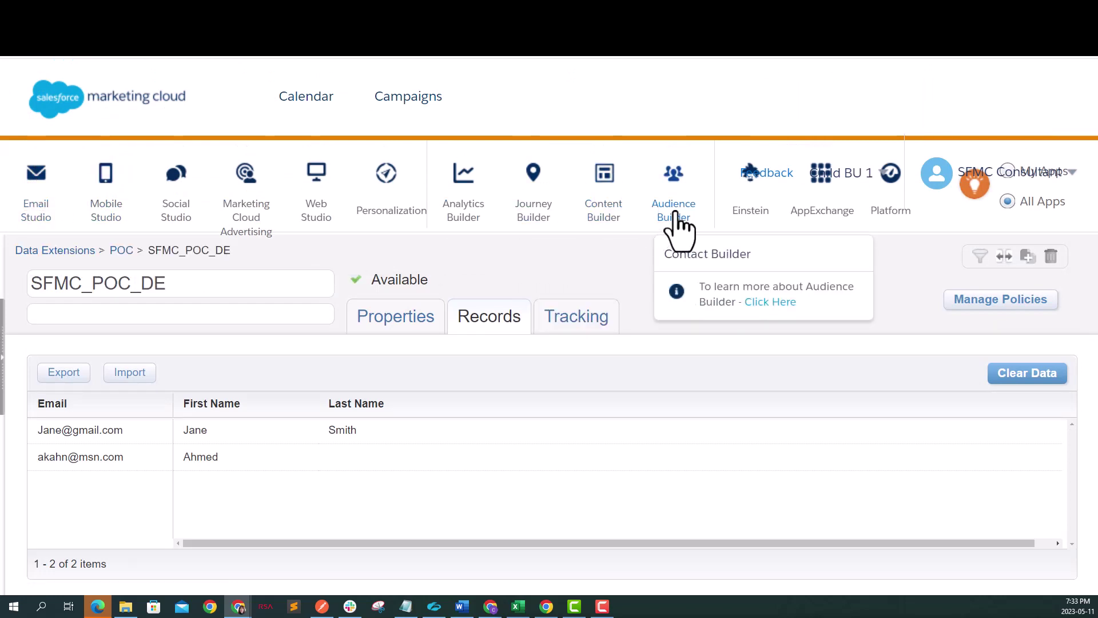
pyautogui.click(689, 254)
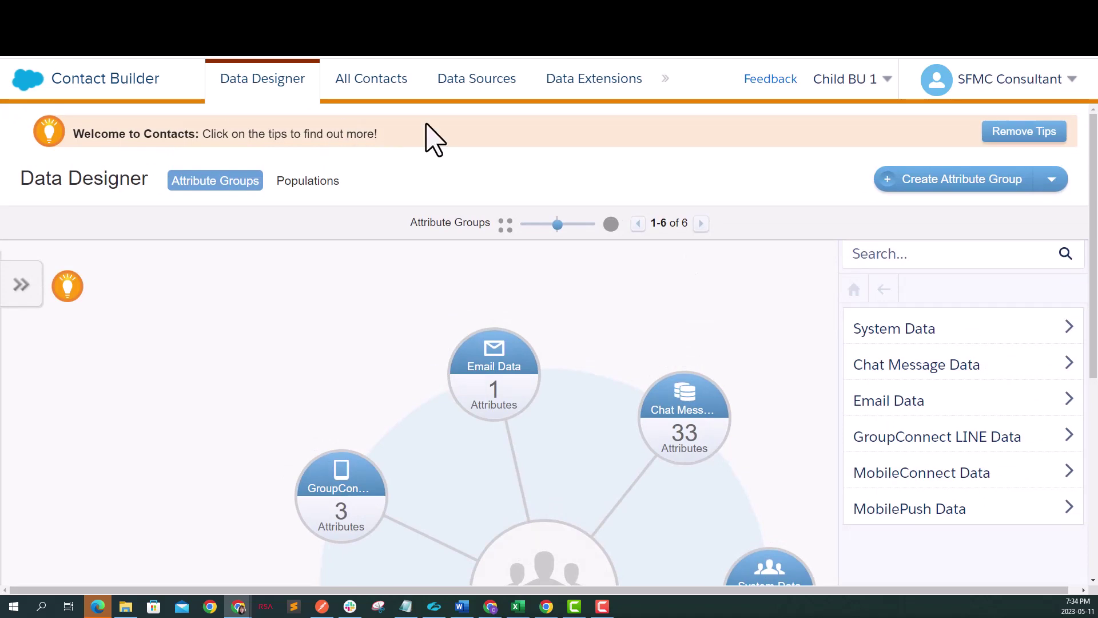
# Step: Browse Data Extensions to the POC folder, check SFMC_Test_Audience's records, then return to the POC list
pyautogui.click(481, 81)
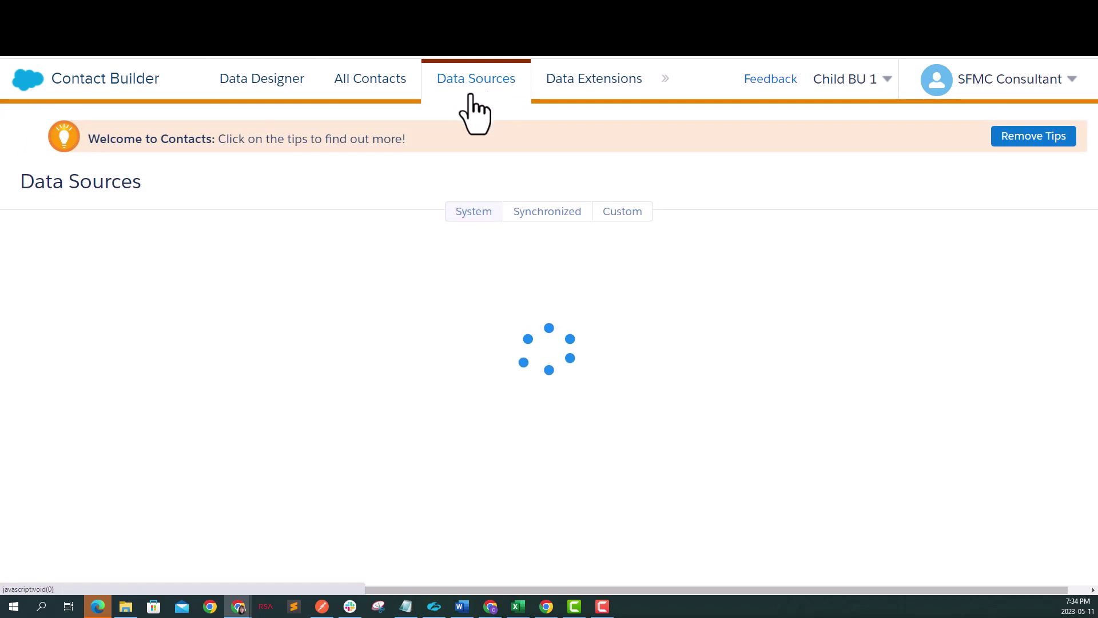
pyautogui.click(613, 91)
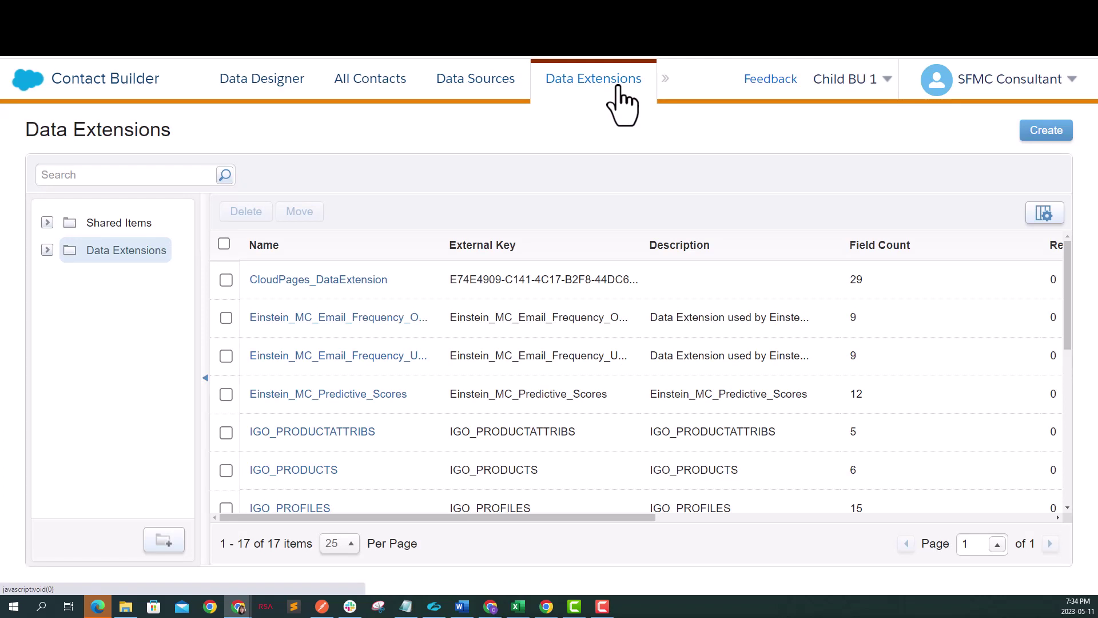
pyautogui.click(47, 251)
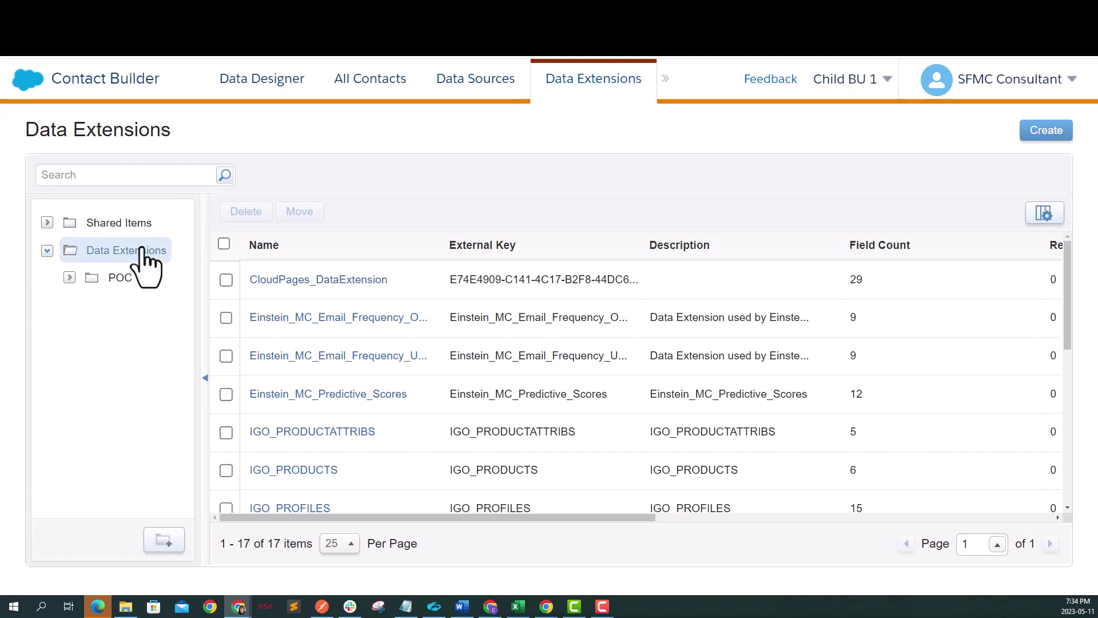
pyautogui.click(115, 278)
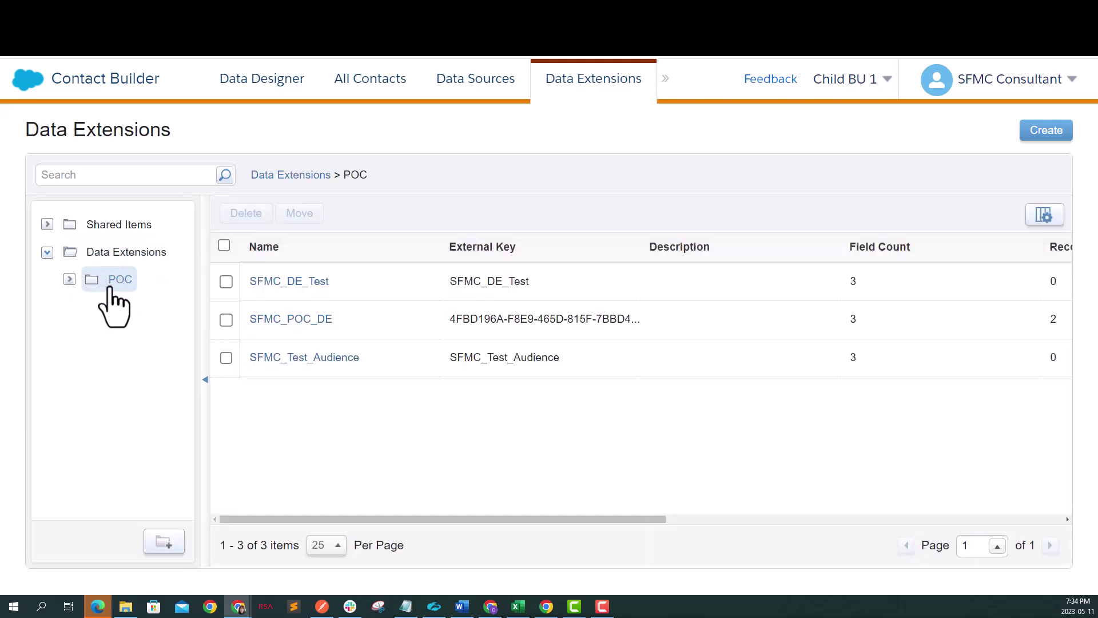
pyautogui.click(276, 366)
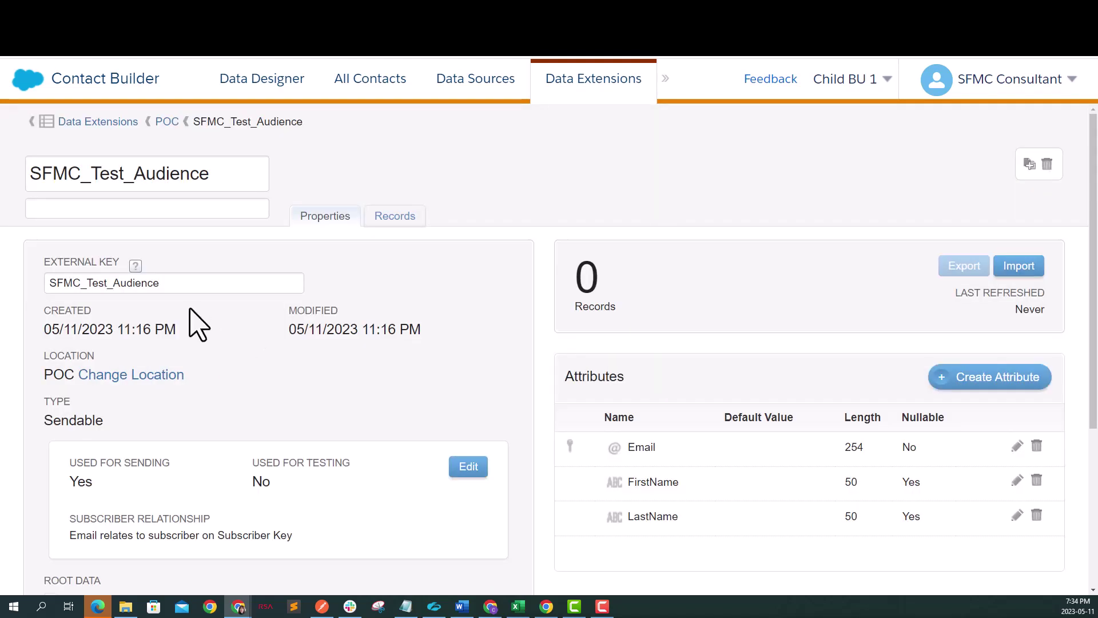
pyautogui.click(394, 215)
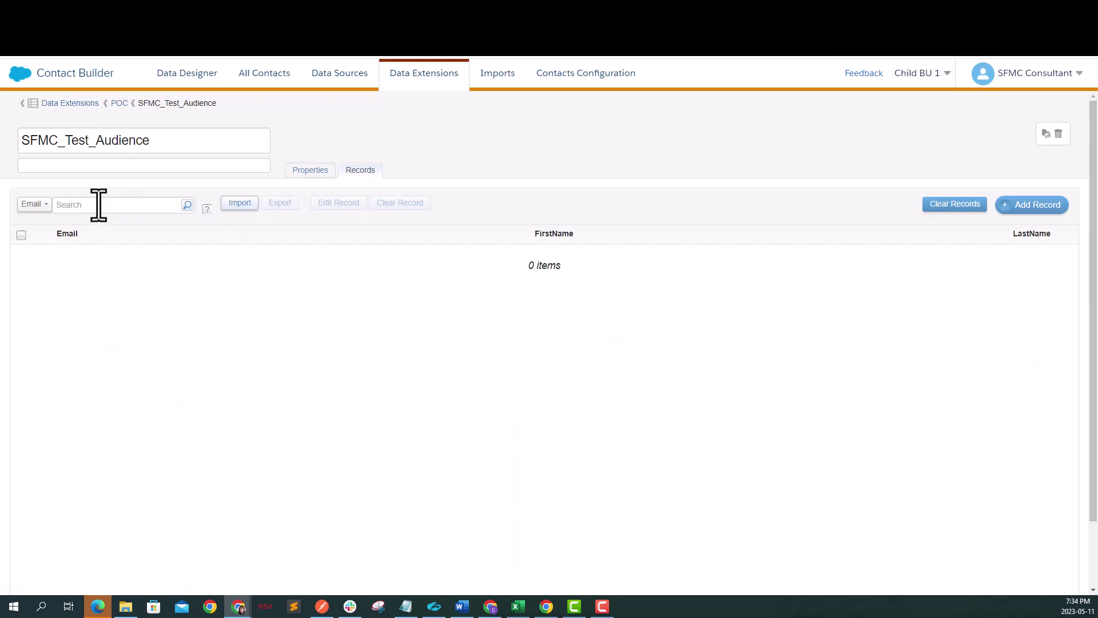
pyautogui.click(119, 103)
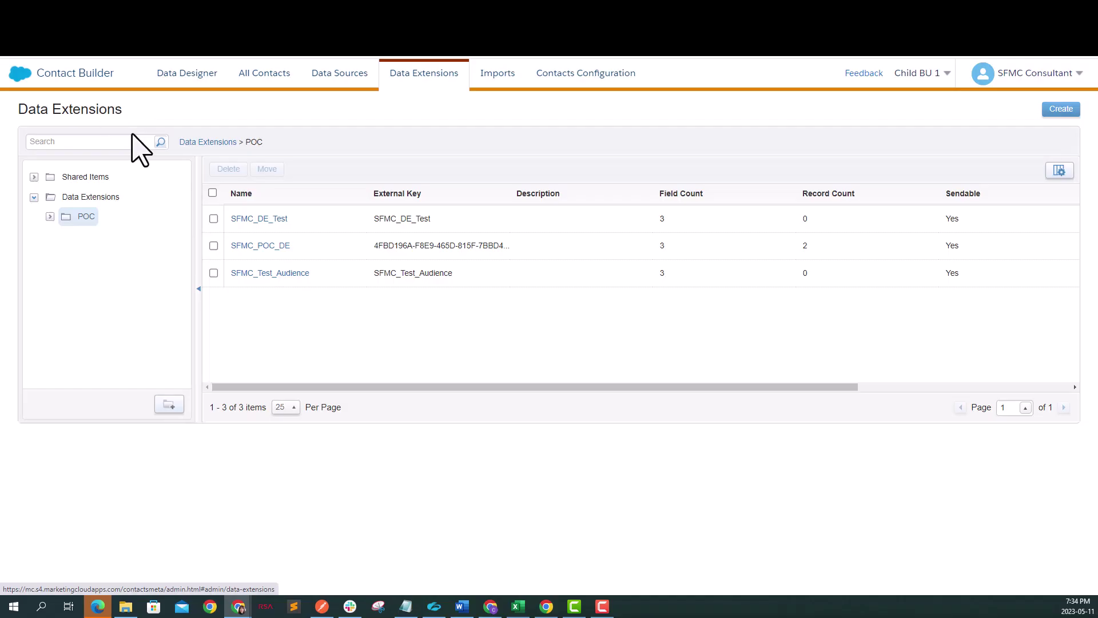
# Step: Open SFMC_POC_DE's Records tab in Contact Builder to see both imported contacts
pyautogui.click(283, 269)
pyautogui.click(360, 171)
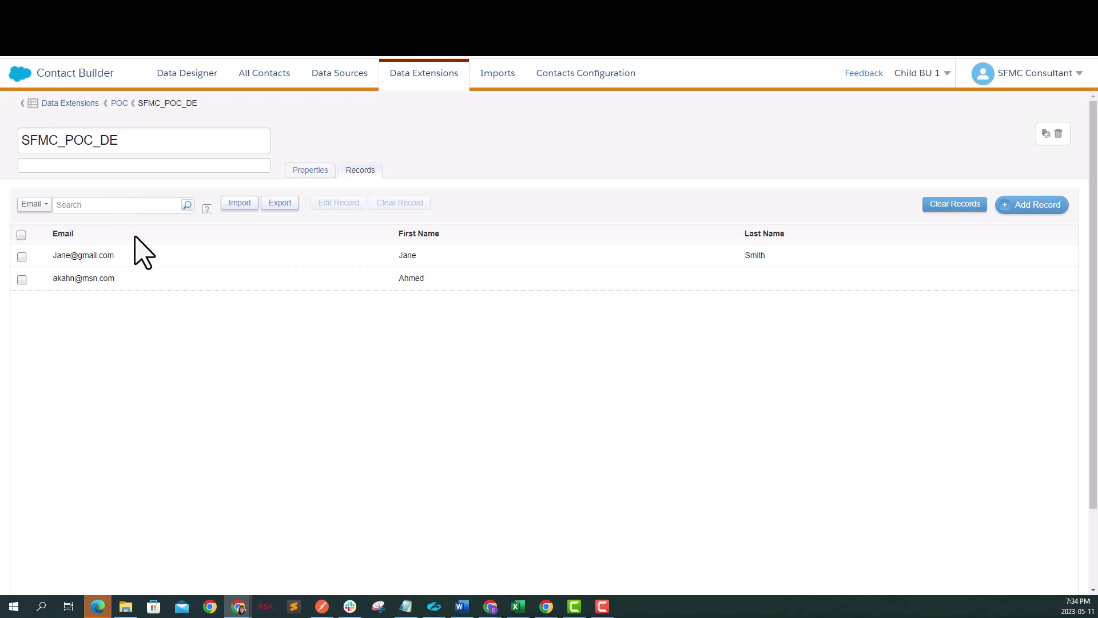
pyautogui.click(74, 203)
# Step: Add and save a new SFMC_POC_DE record with the contact's e-mail address, first name and last name
pyautogui.click(1013, 212)
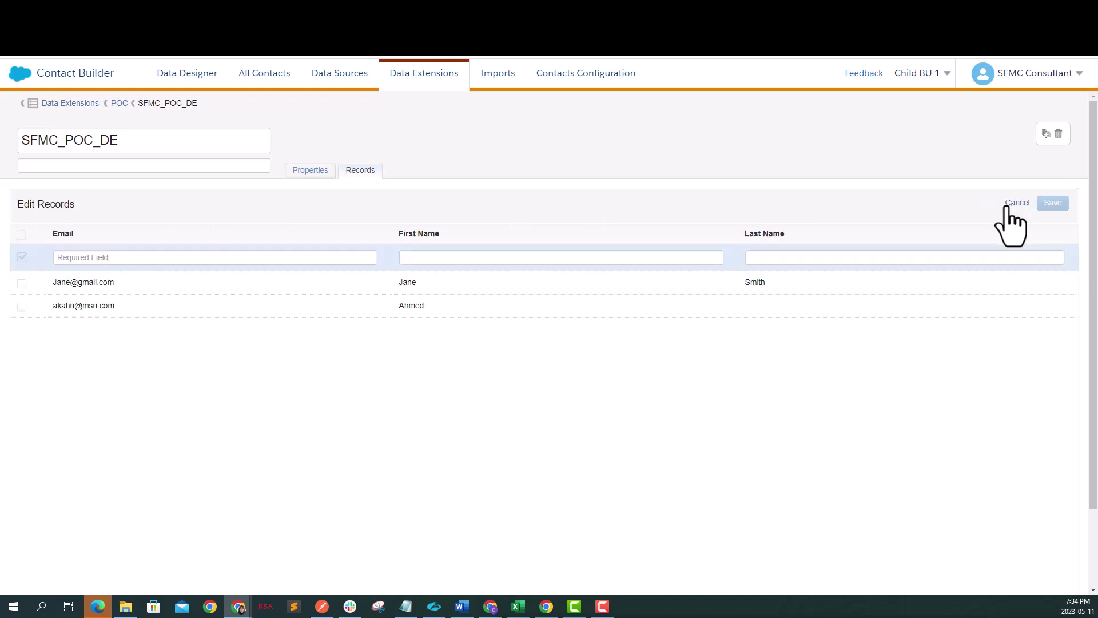
pyautogui.click(167, 258)
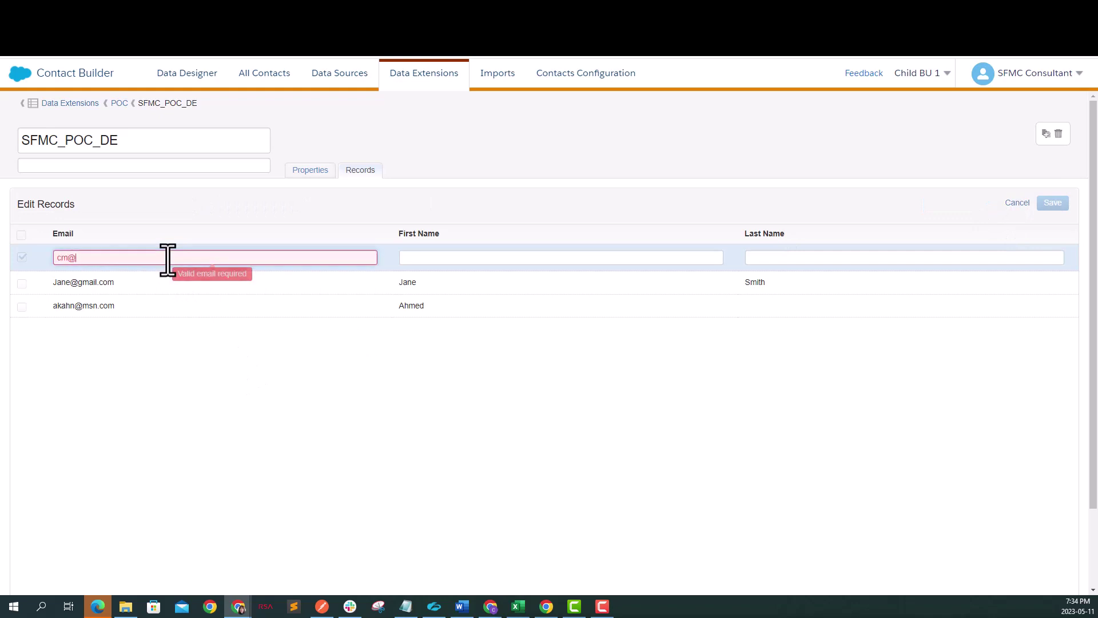
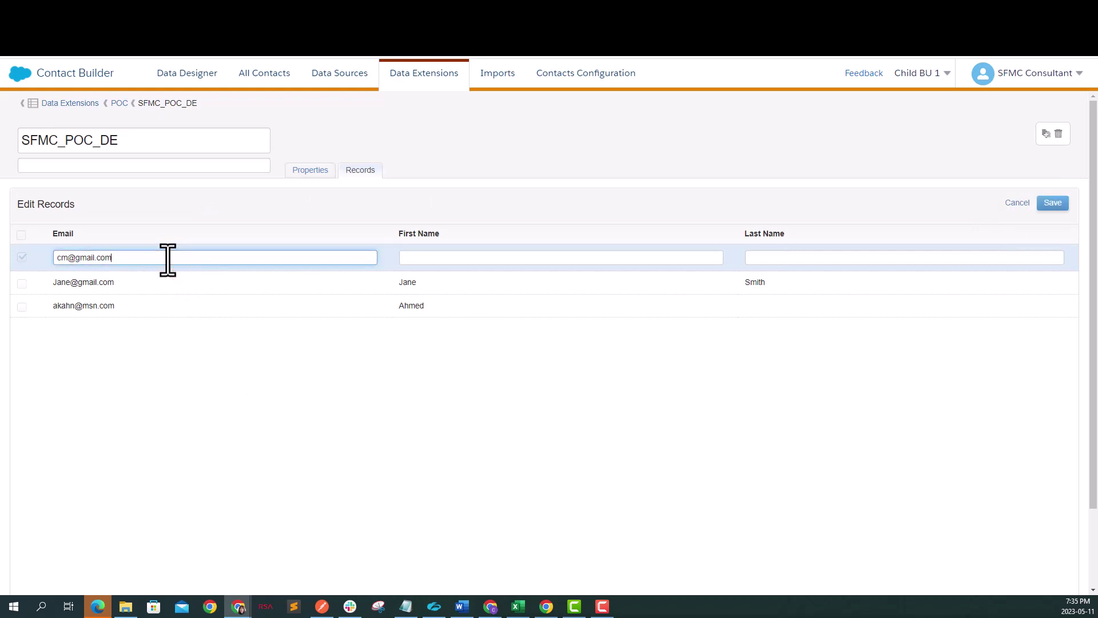
pyautogui.press('Tab')
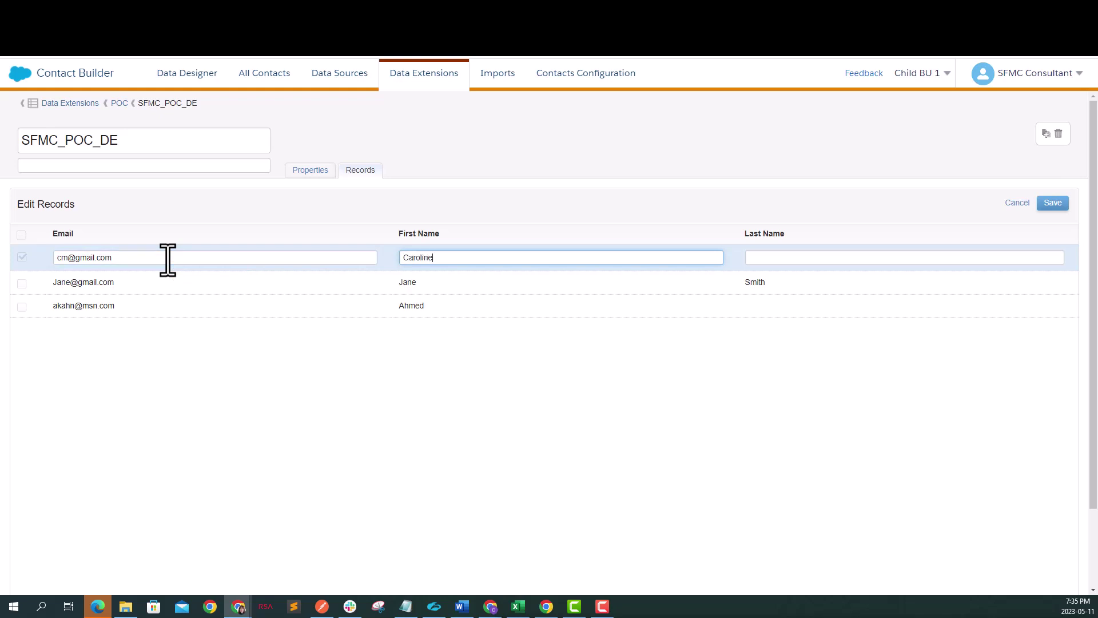
pyautogui.press('Tab')
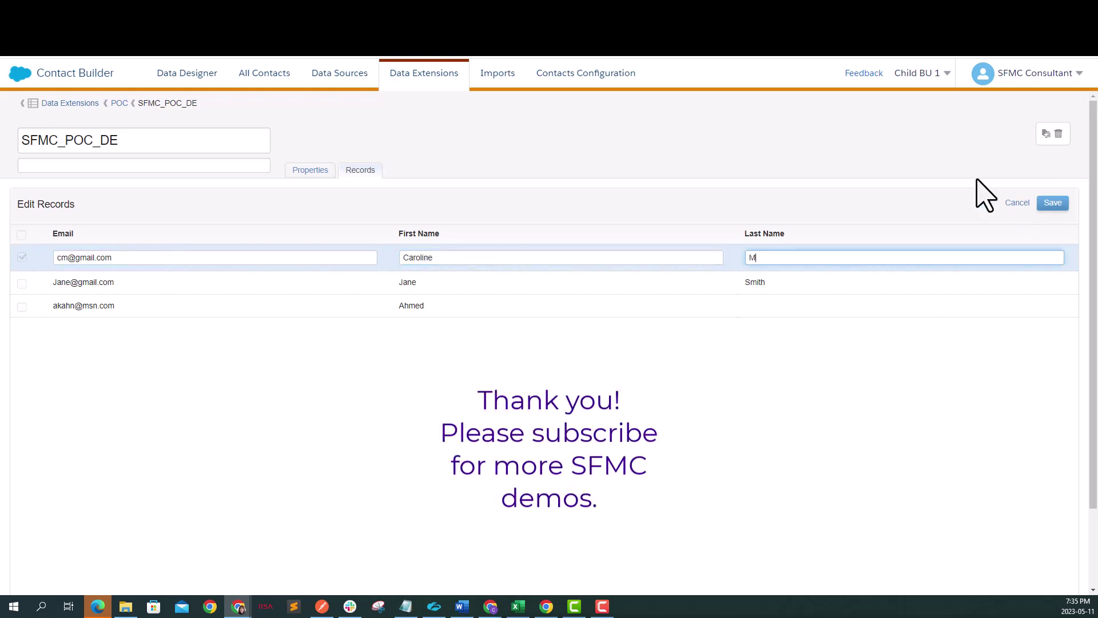
pyautogui.click(1053, 203)
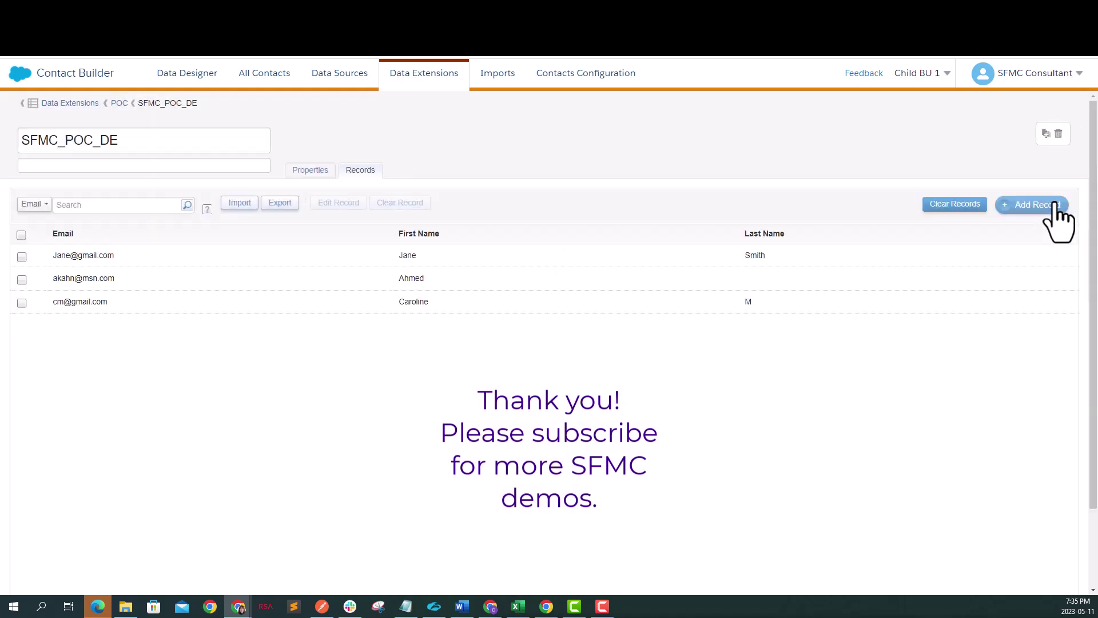